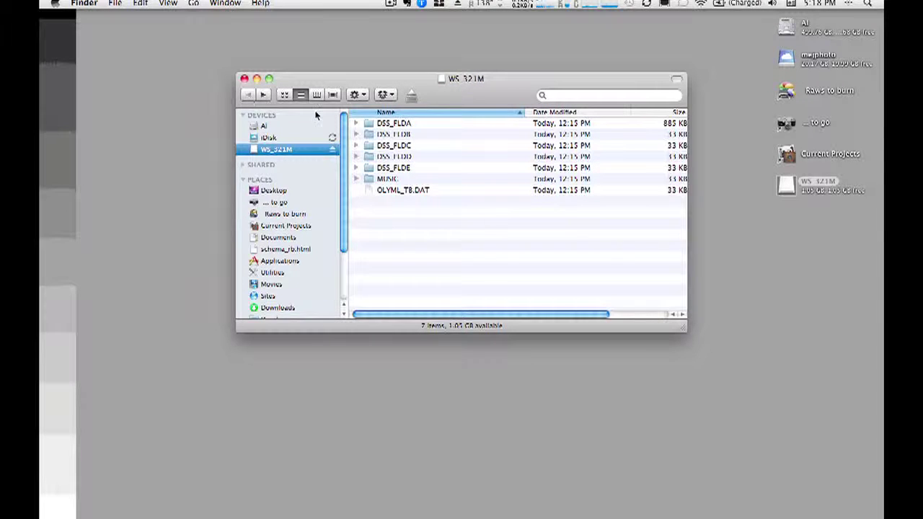
- Copy the DSS_FLDA folder from the WS_321M recorder to the desktop and eject the recorder
left_click_drag(367, 125, 786, 221)
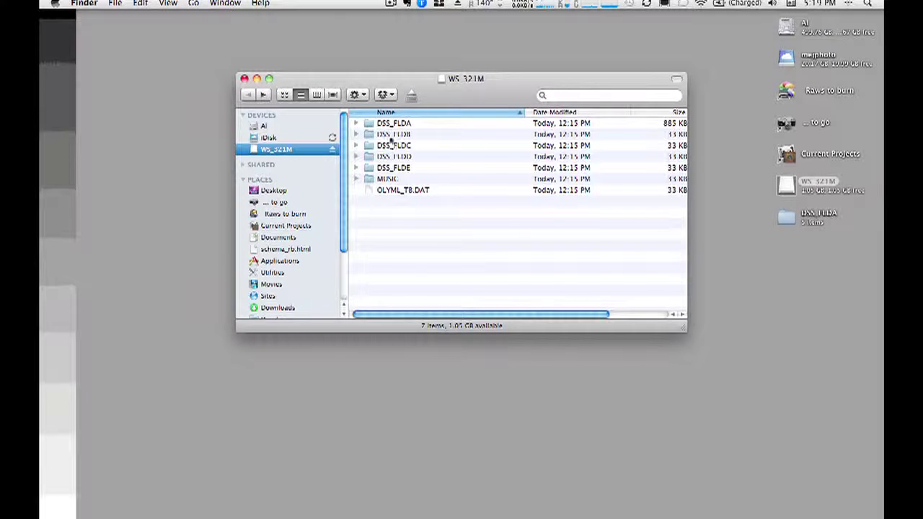
left_click(332, 149)
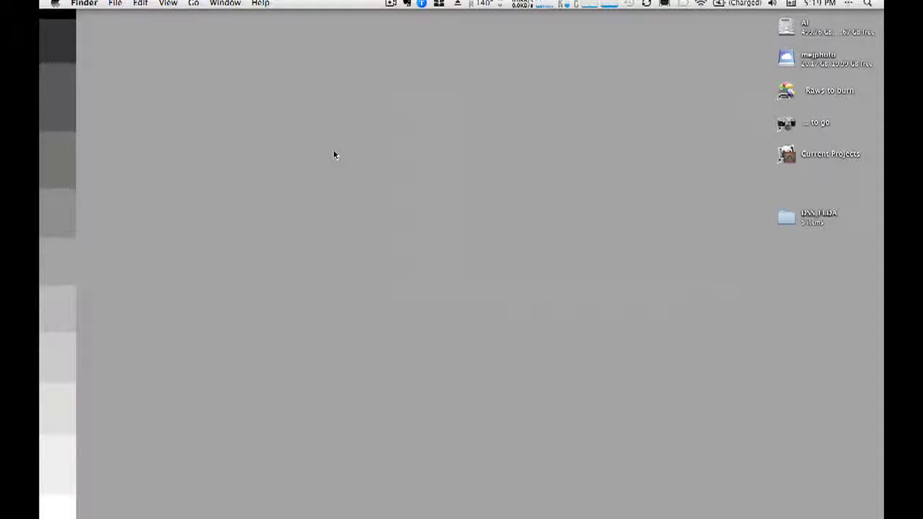
- Delete FLD_NAME.DAT, OLYML_TB.DAT and RECOVERY.DAT from the DSS_FLDA folder on the desktop
double_click(787, 218)
left_click_drag(441, 147, 430, 124)
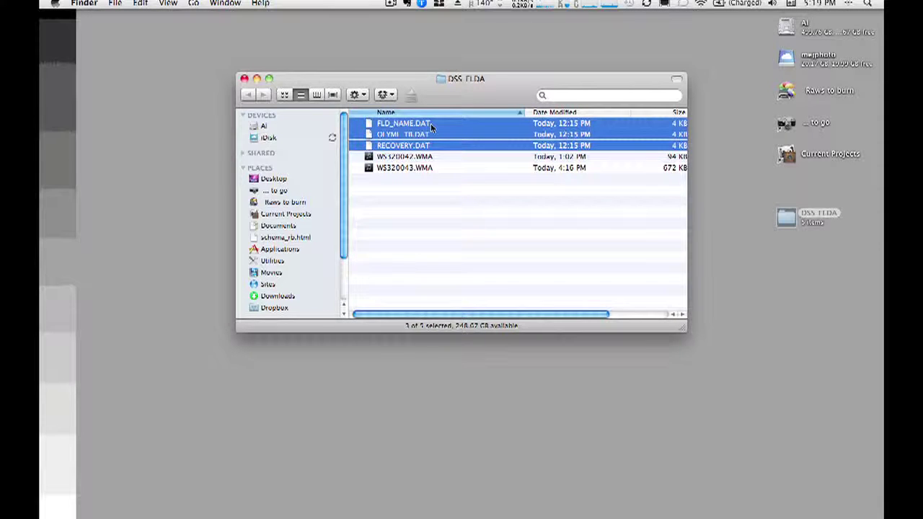
key("super+BackSpace")
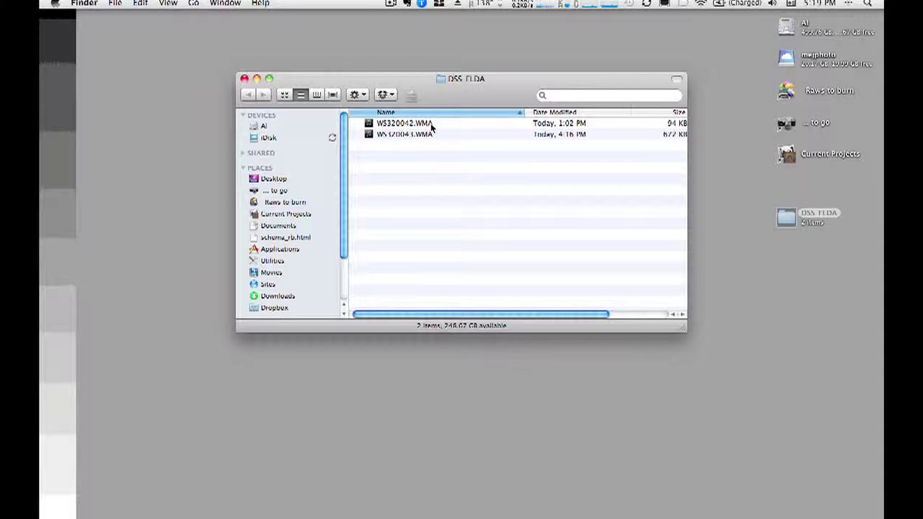
- Open Switch and add WS320043.WMA from the DSS_FLDA folder to its list of files to convert
left_click_drag(440, 93, 625, 48)
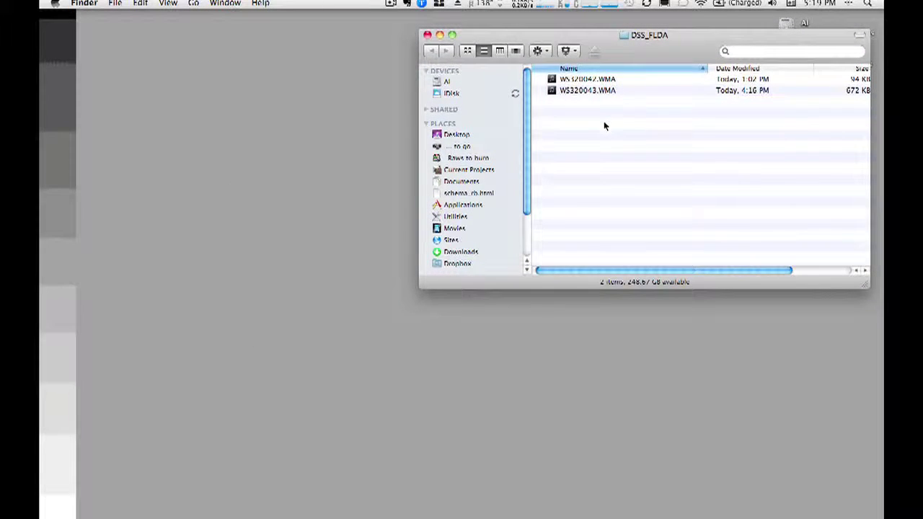
left_click(603, 83)
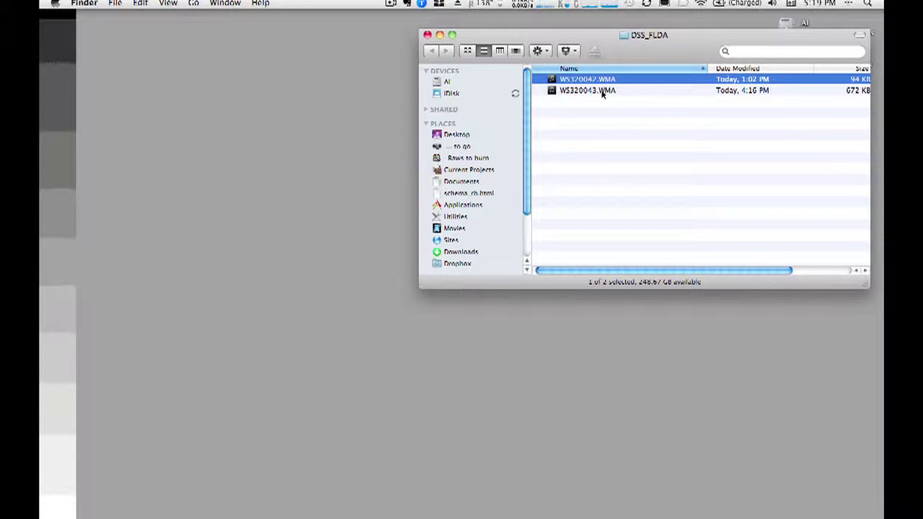
left_click(603, 93)
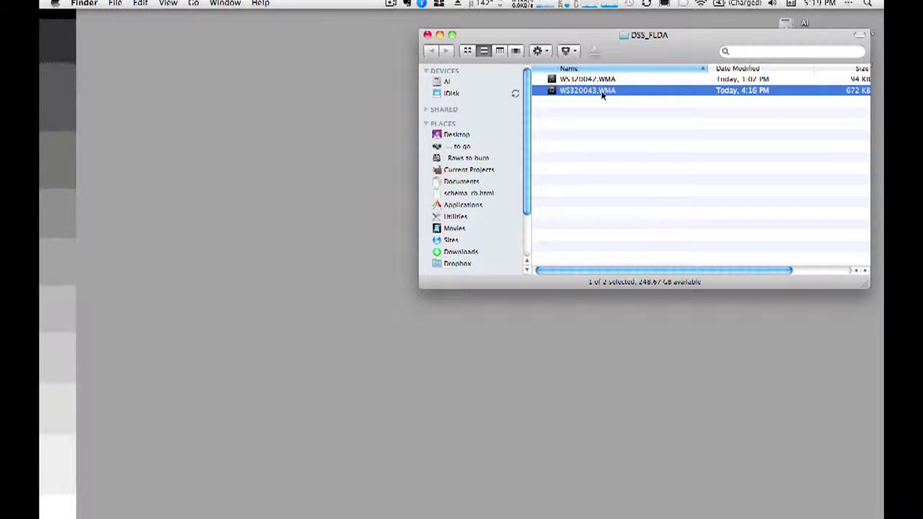
mouse_move(467, 504)
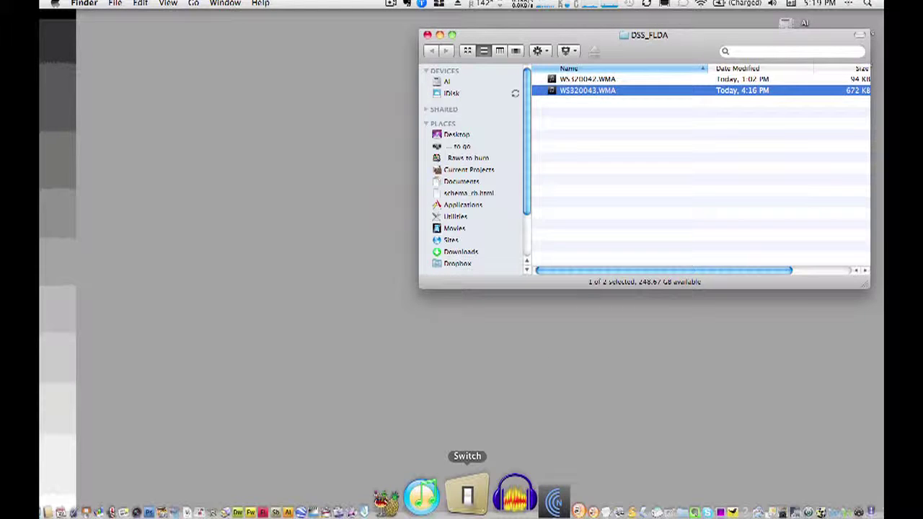
left_click(475, 498)
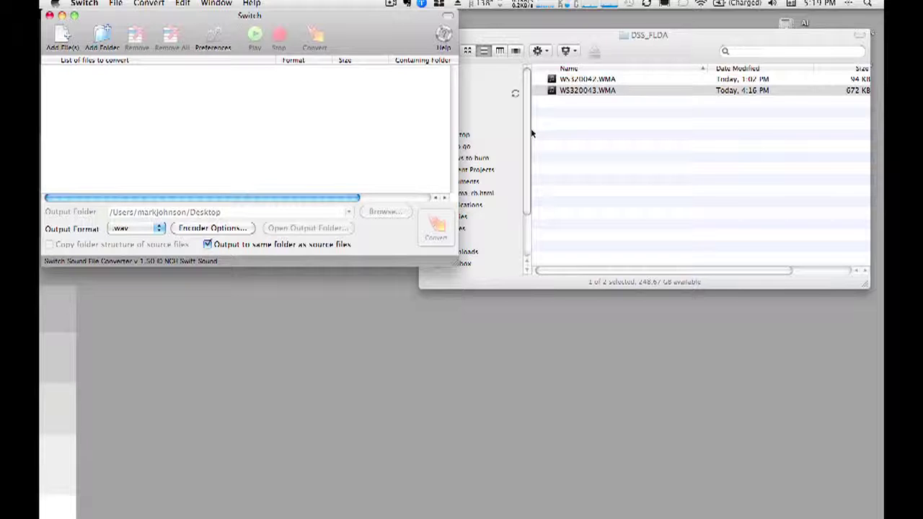
left_click(582, 90)
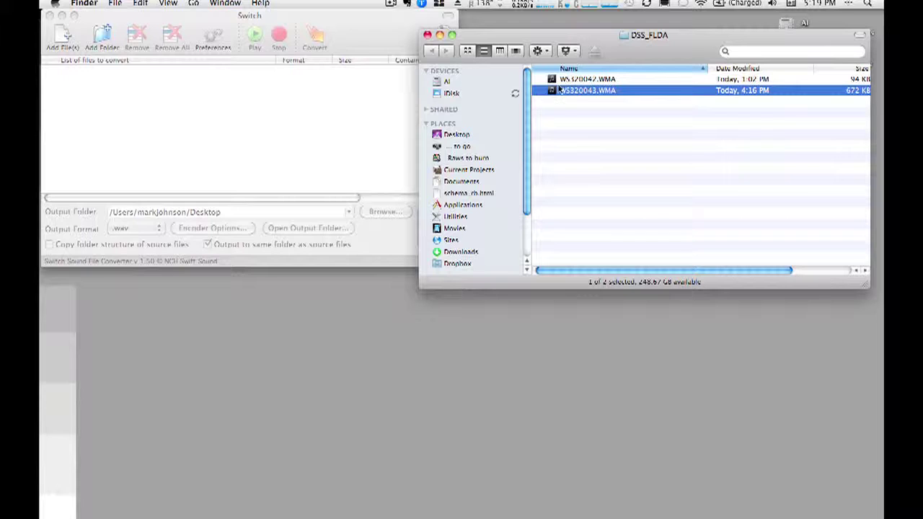
left_click_drag(577, 92, 202, 106)
left_click(202, 106)
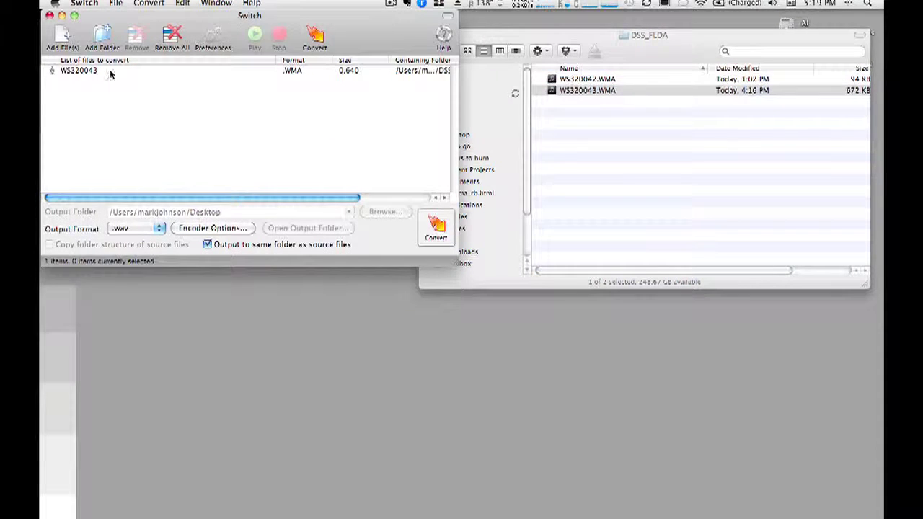
- Choose .wav as the output format and set the WAV encoder settings to Auto
left_click(145, 228)
left_click(144, 229)
left_click(202, 229)
left_click(523, 229)
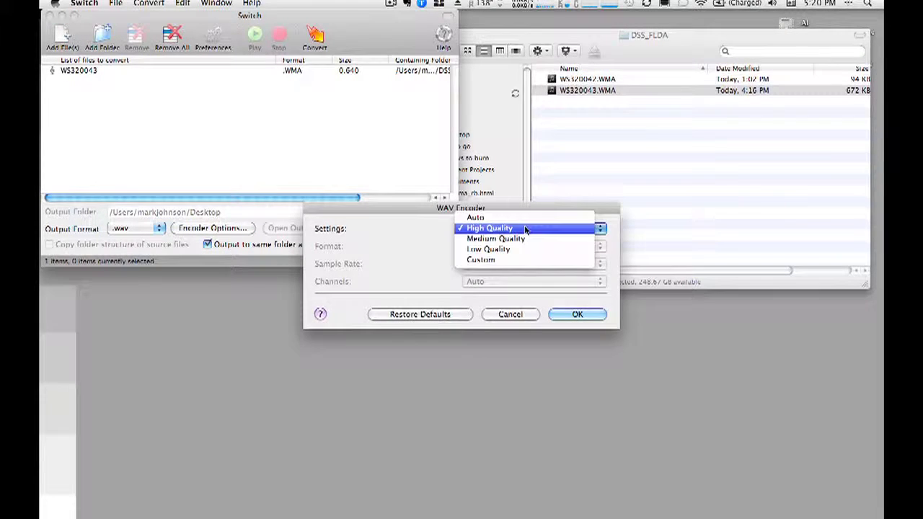
left_click(525, 218)
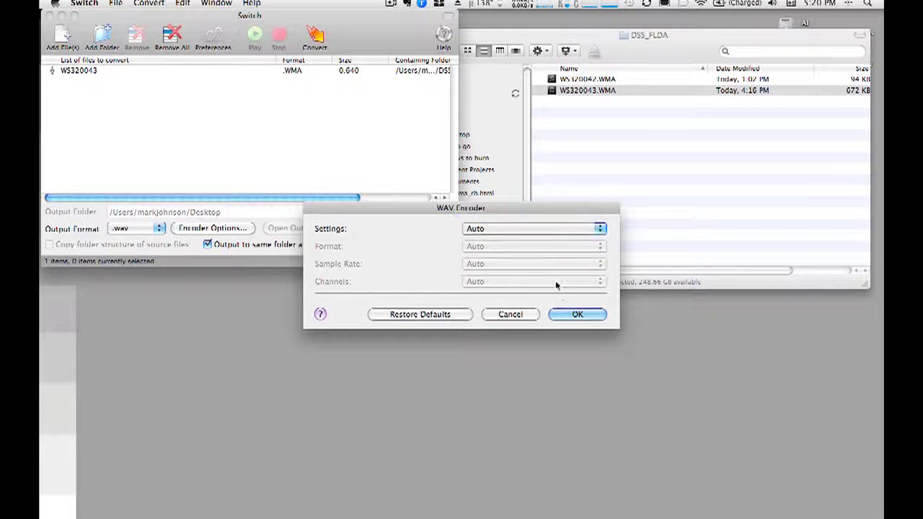
left_click(562, 313)
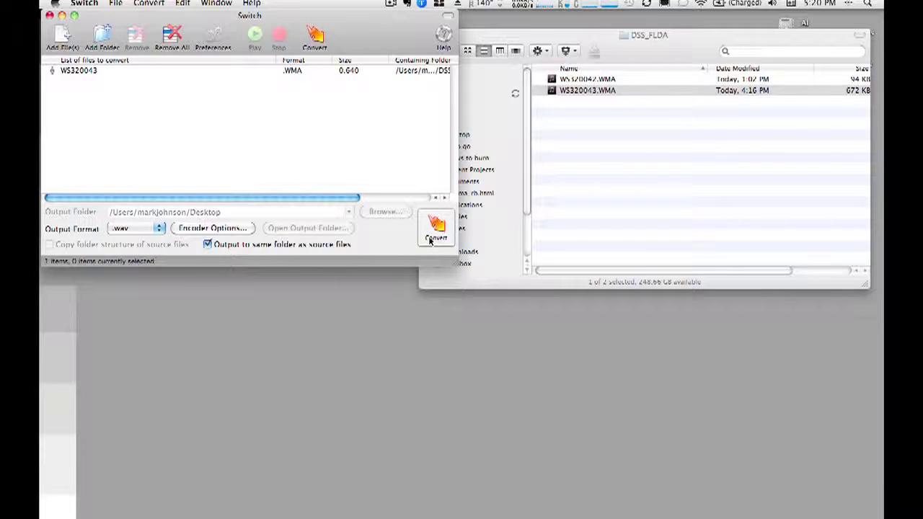
- Convert WS320043 to a WAV file in the source folder and quit Switch
left_click(430, 240)
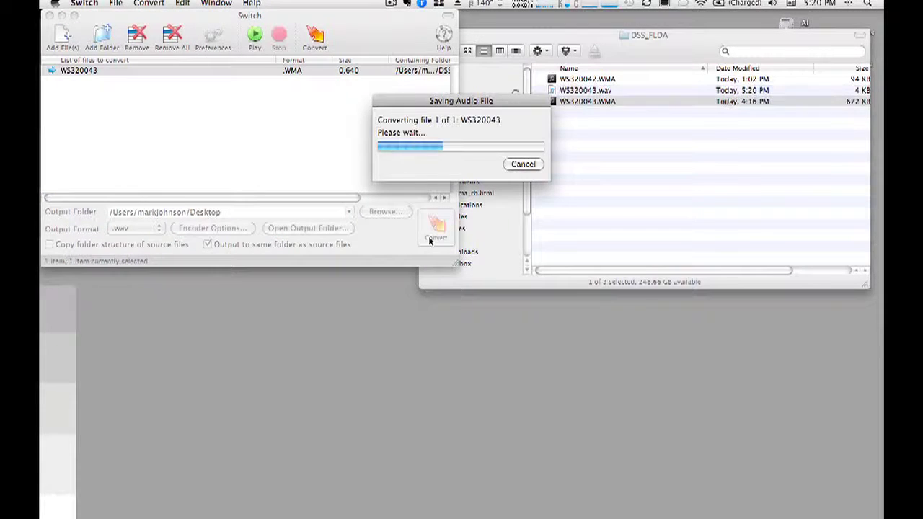
left_click(583, 128)
left_click(578, 91)
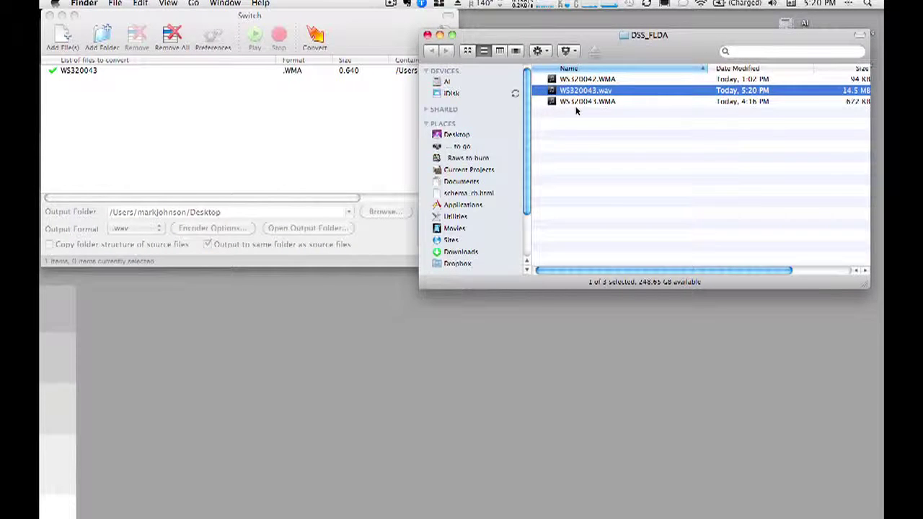
left_click(383, 43)
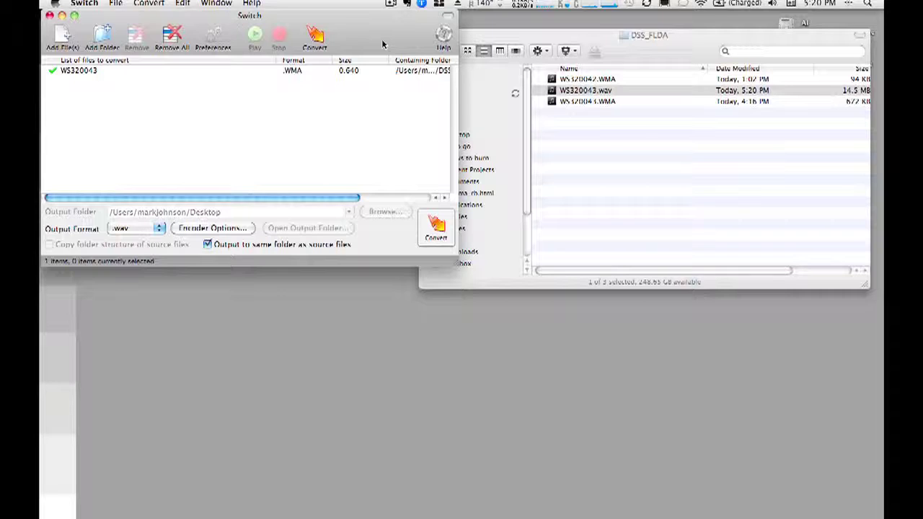
key("super+q")
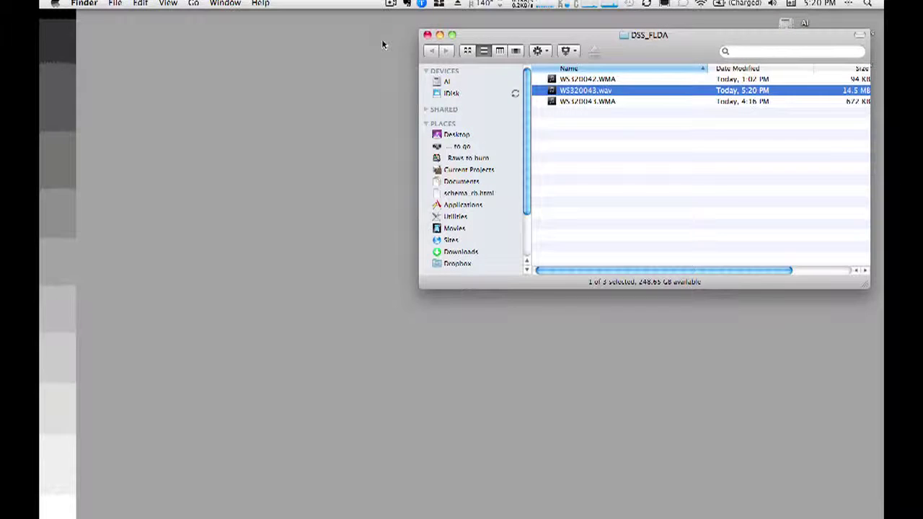
- Show the DSS_FLDA folder in column view and play part of WS320043.wav in the preview
left_click_drag(618, 45, 389, 40)
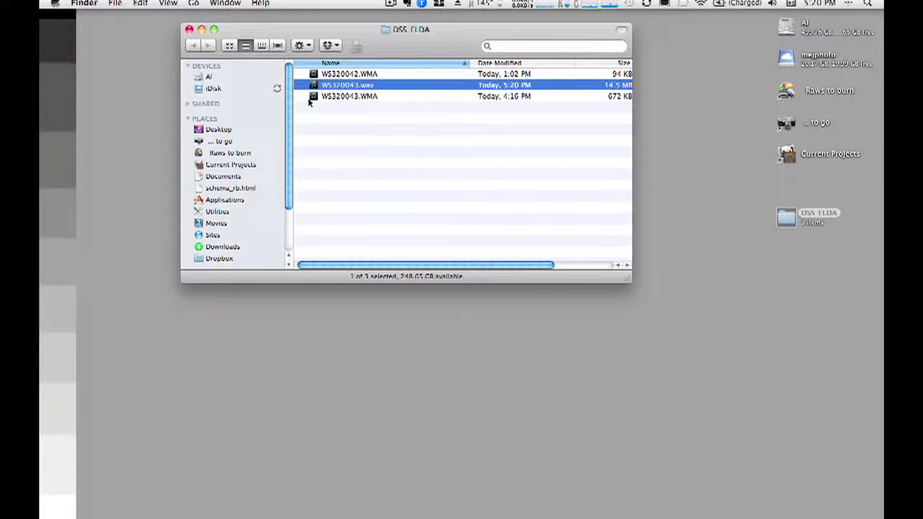
left_click(262, 46)
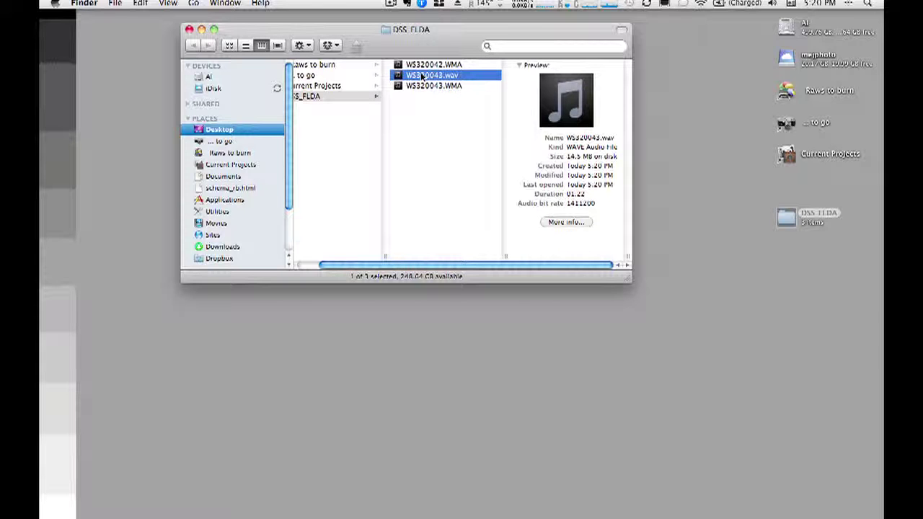
mouse_move(567, 105)
left_click(567, 102)
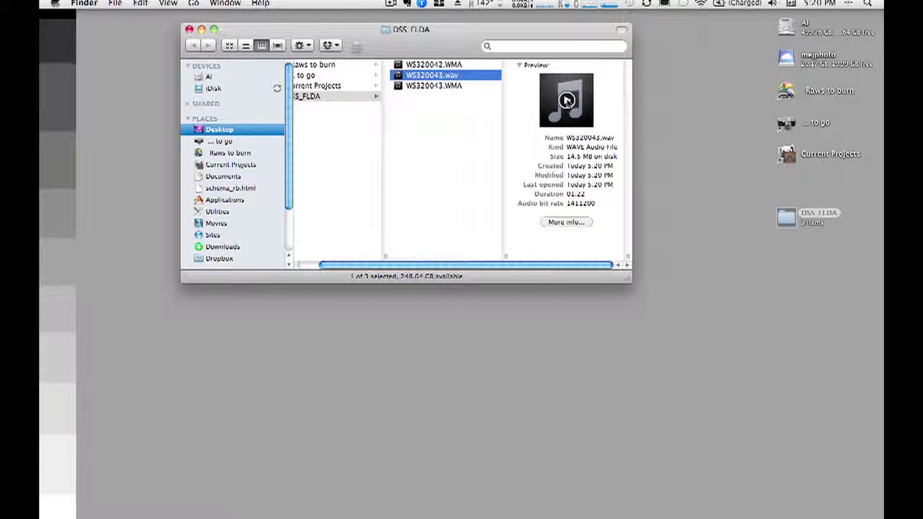
left_click(566, 102)
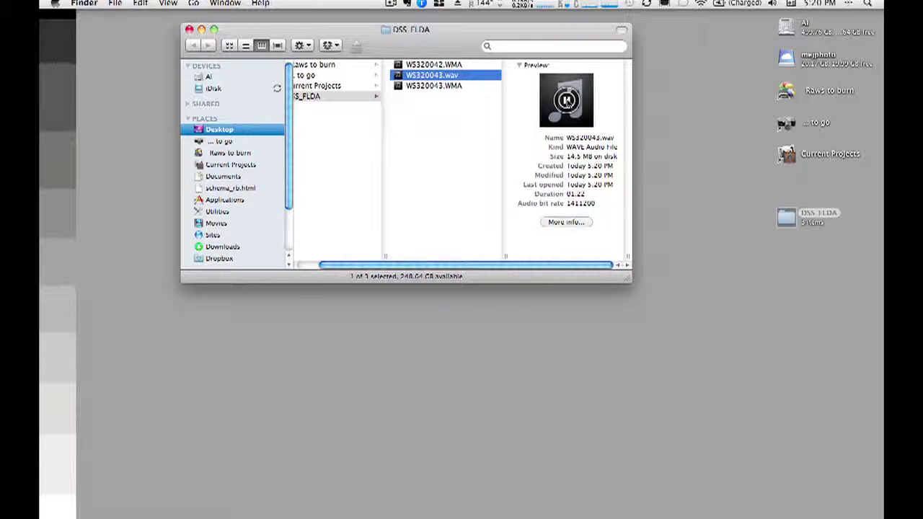
left_click(567, 101)
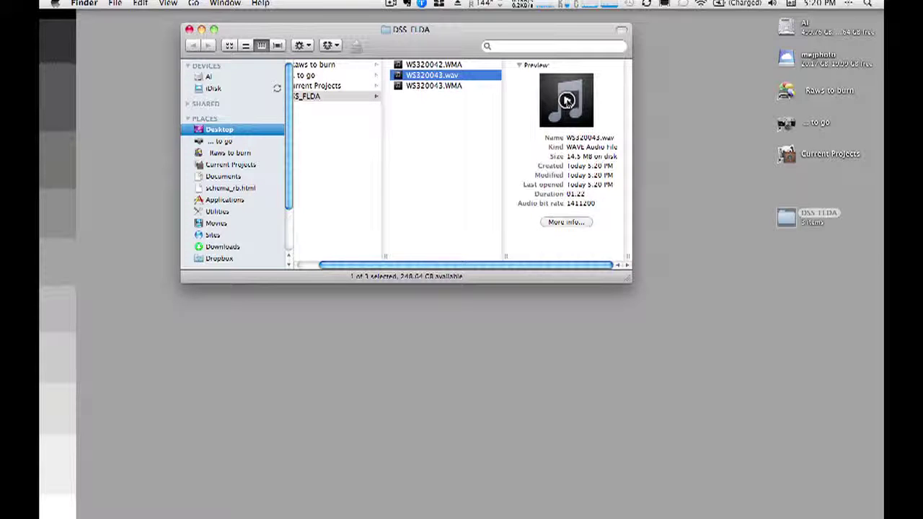
- Rename WS320043.wav as main_interview.wav and close the folder window
left_click(425, 75)
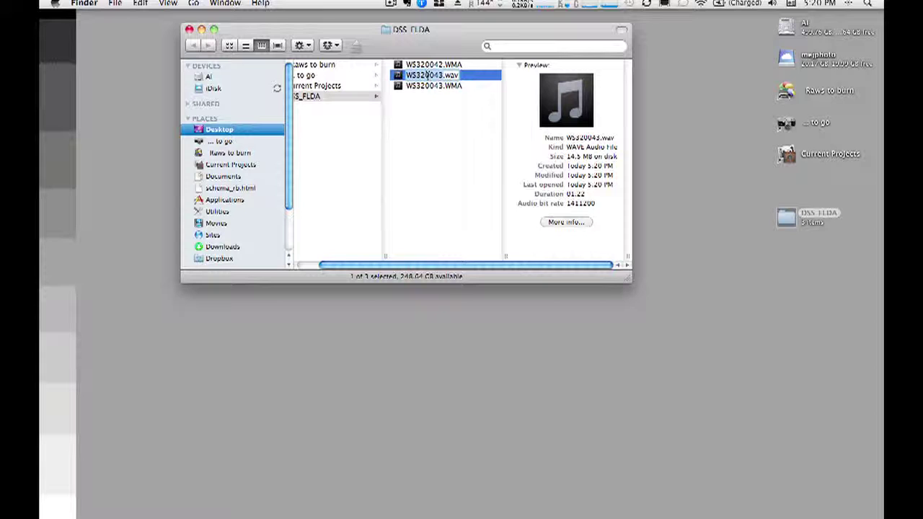
type("m3in_interview")
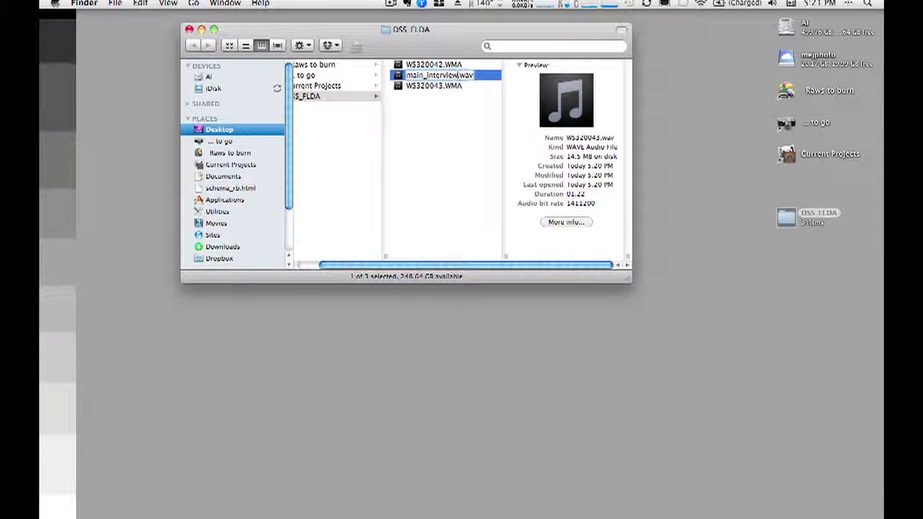
key("Return")
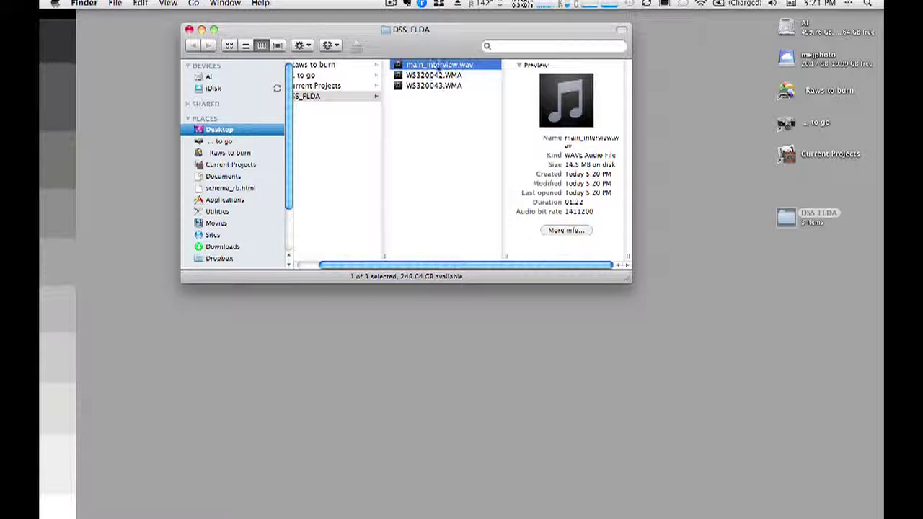
key("super+w")
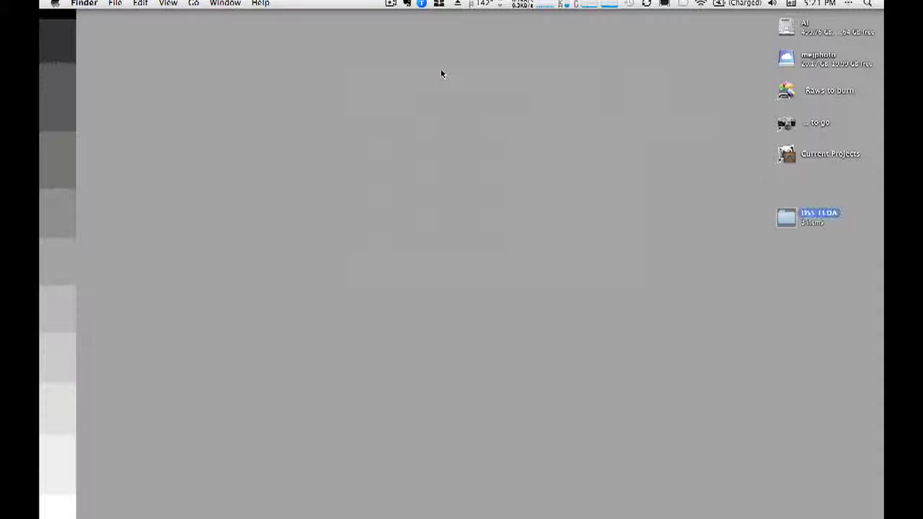
- Open Audacity and save a project in DSS_FLDA, named 100728, the interviewee's surname and interview, joined by underscores
mouse_move(485, 503)
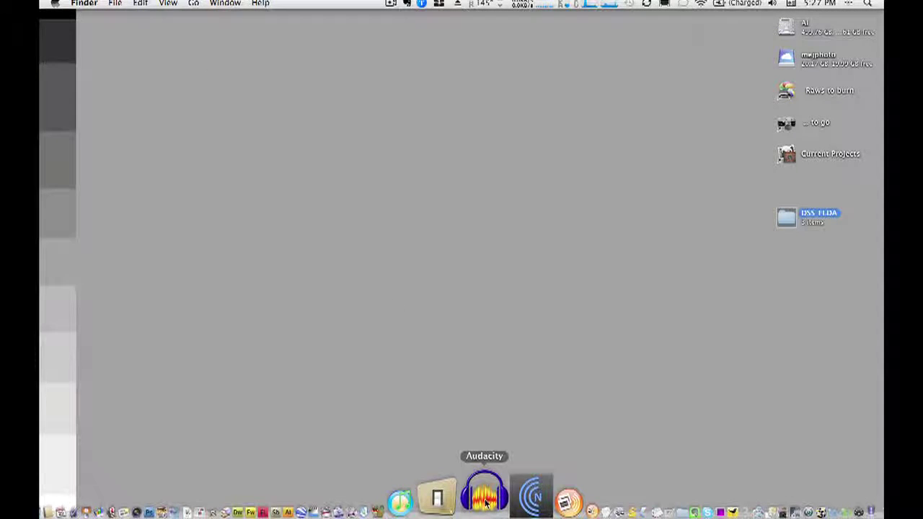
left_click(485, 503)
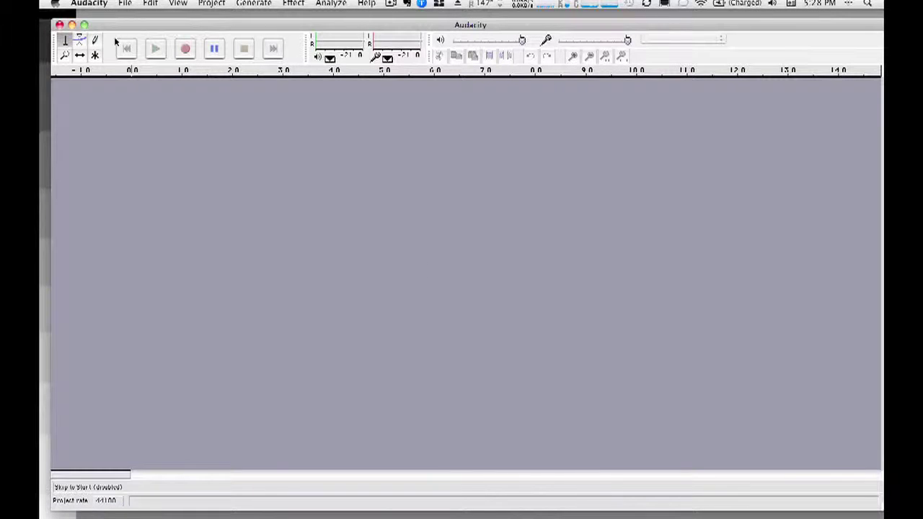
left_click(125, 3)
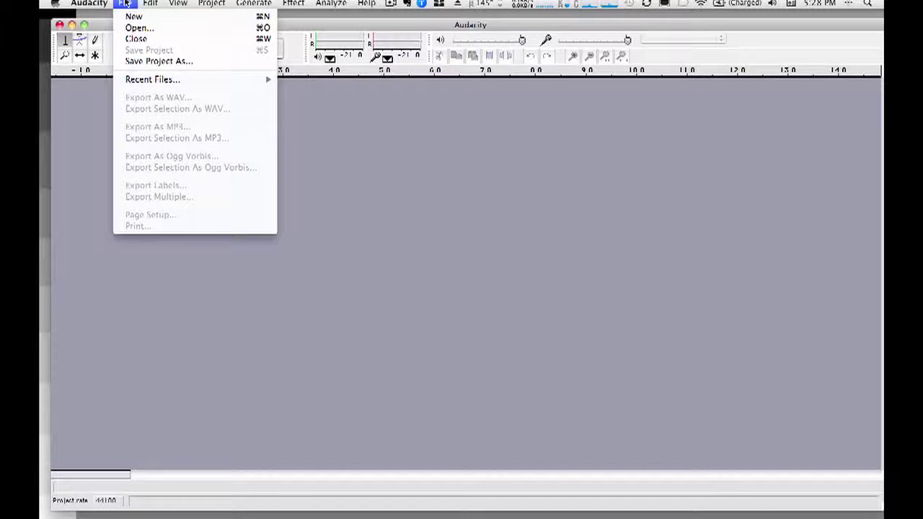
left_click(134, 64)
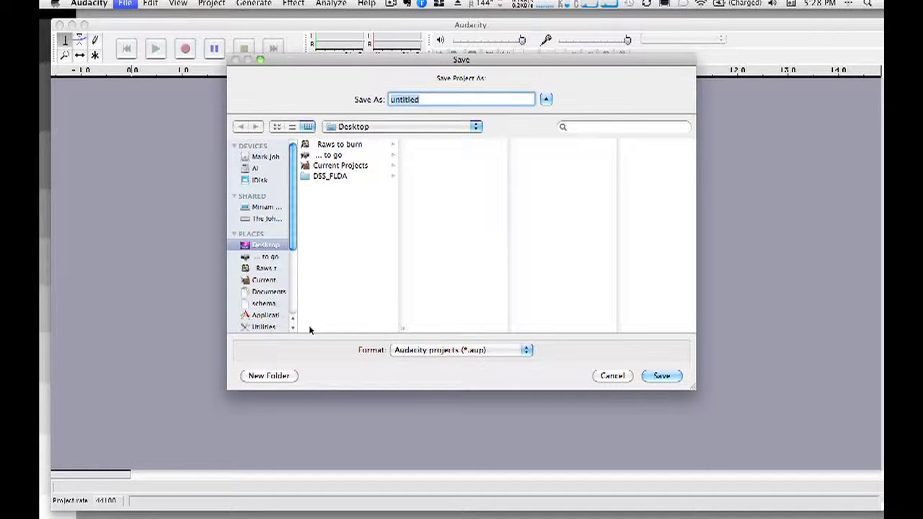
left_click(358, 177)
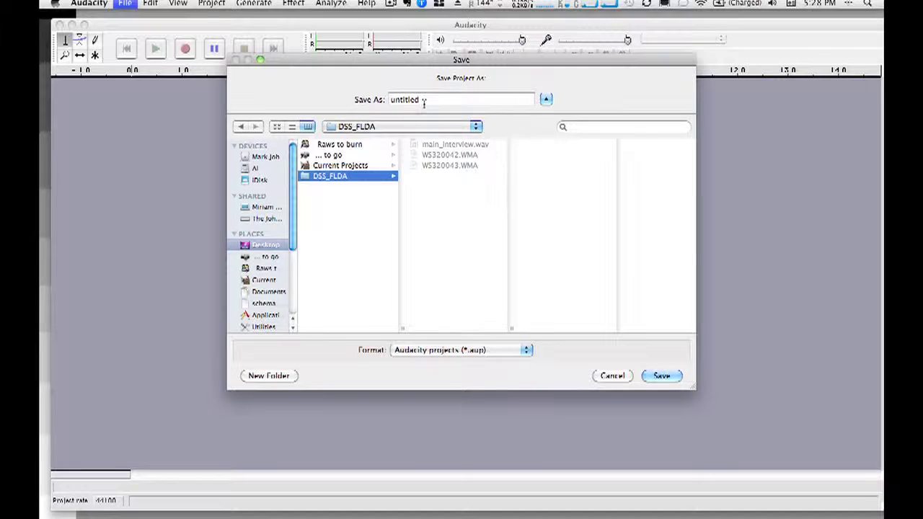
key("Tab")
type("100")
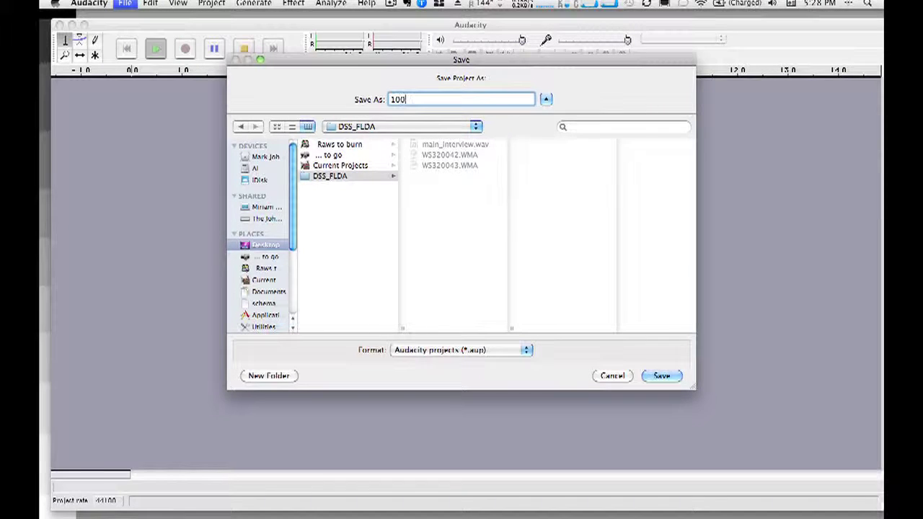
type("728_Kamin_interview")
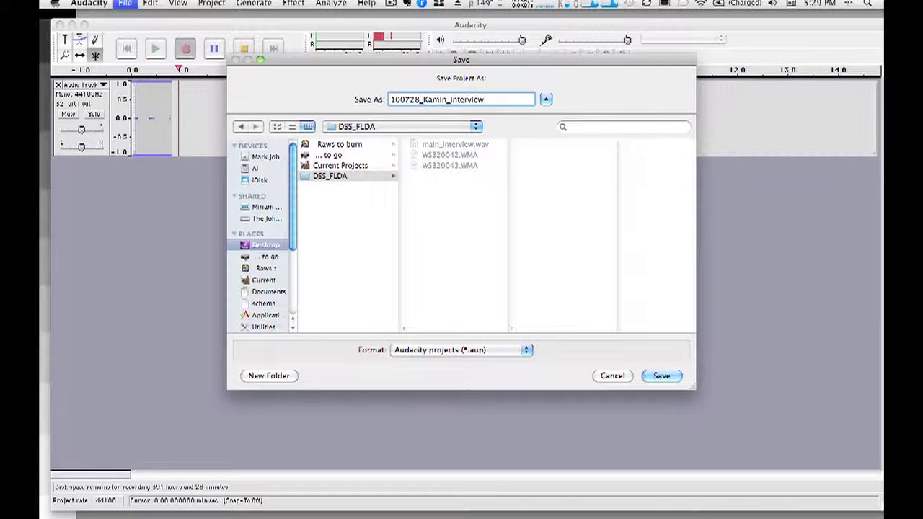
left_click(644, 374)
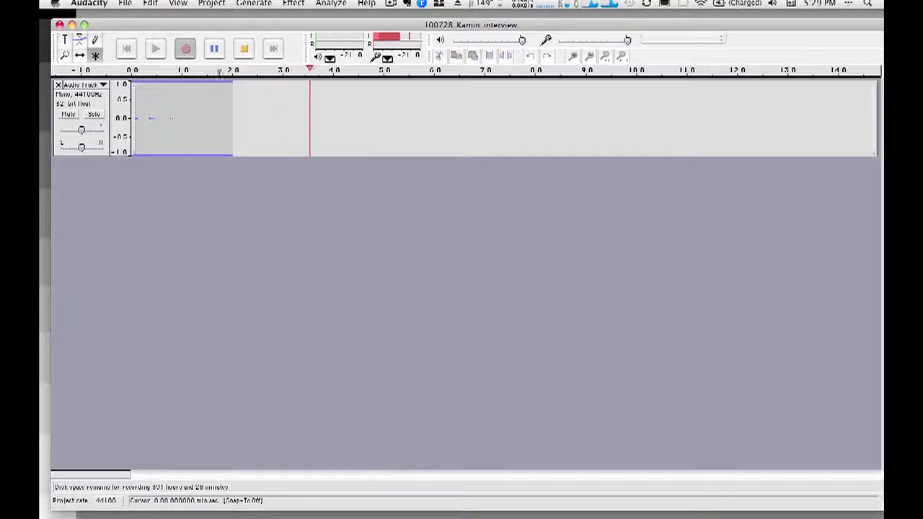
- Stop the running recording and remove the recorded audio track from the project
left_click(243, 48)
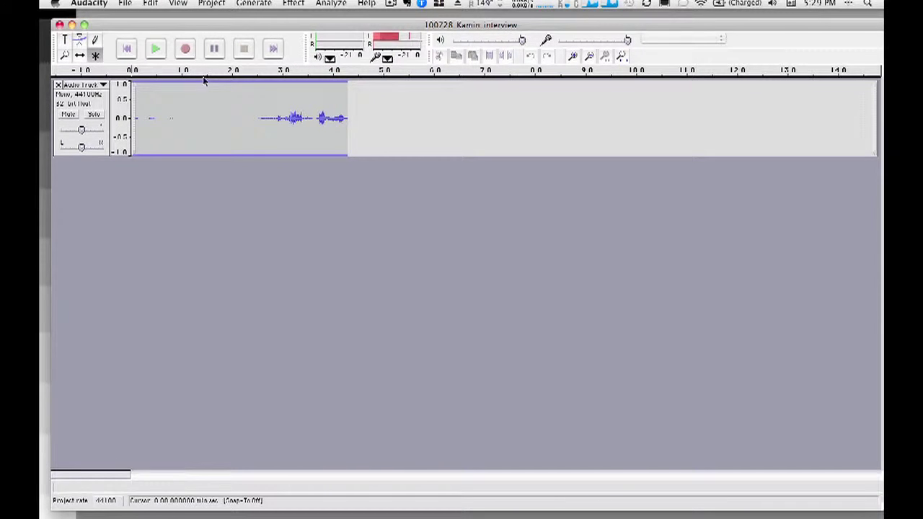
left_click(59, 85)
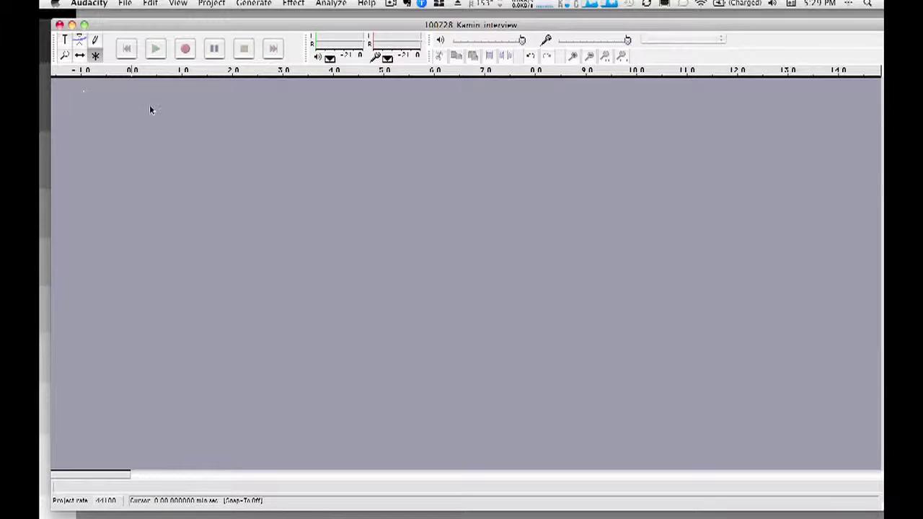
left_click(64, 42)
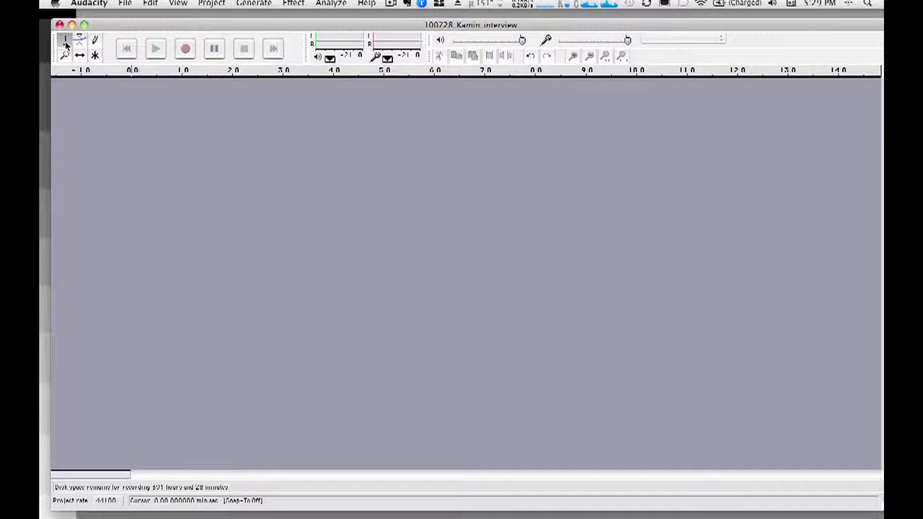
left_click(65, 55)
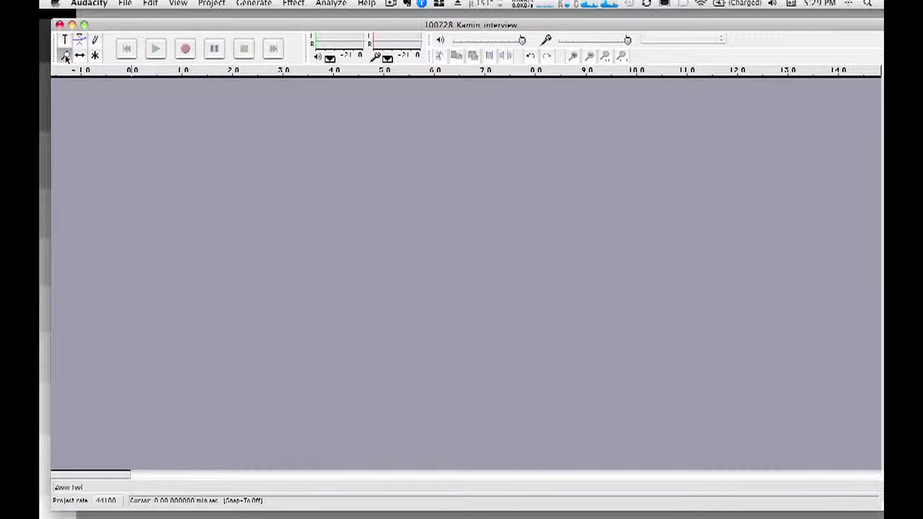
left_click(80, 57)
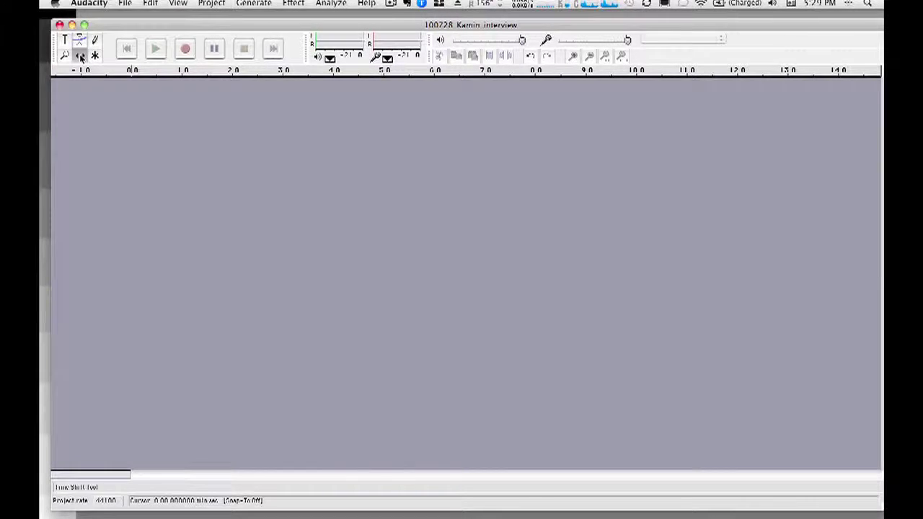
left_click(79, 41)
left_click(79, 40)
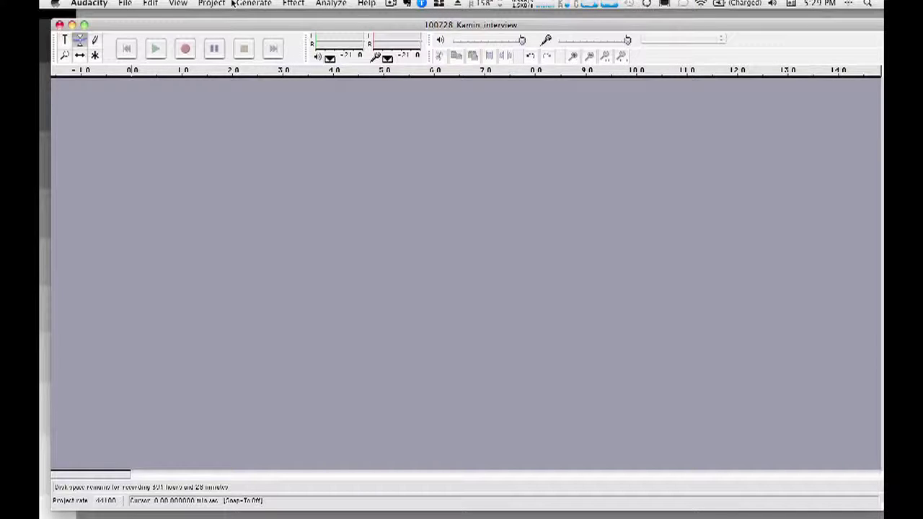
left_click(126, 4)
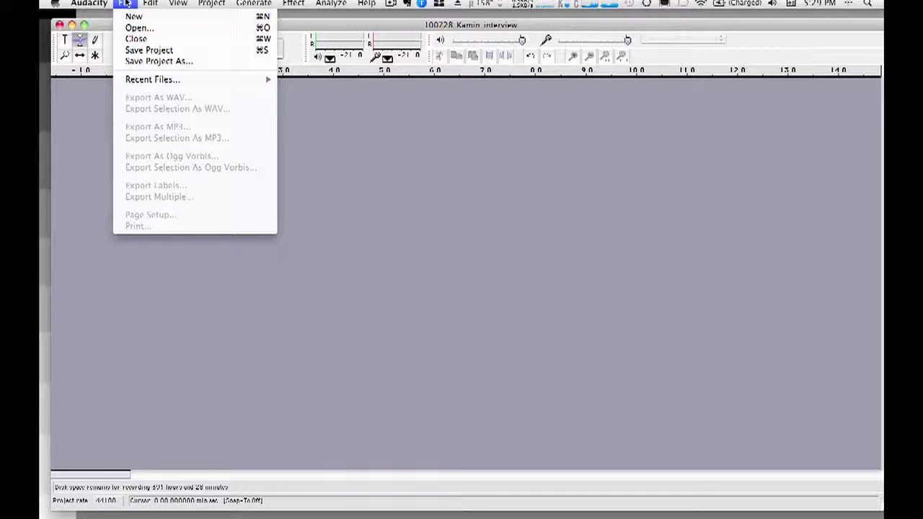
left_click(126, 3)
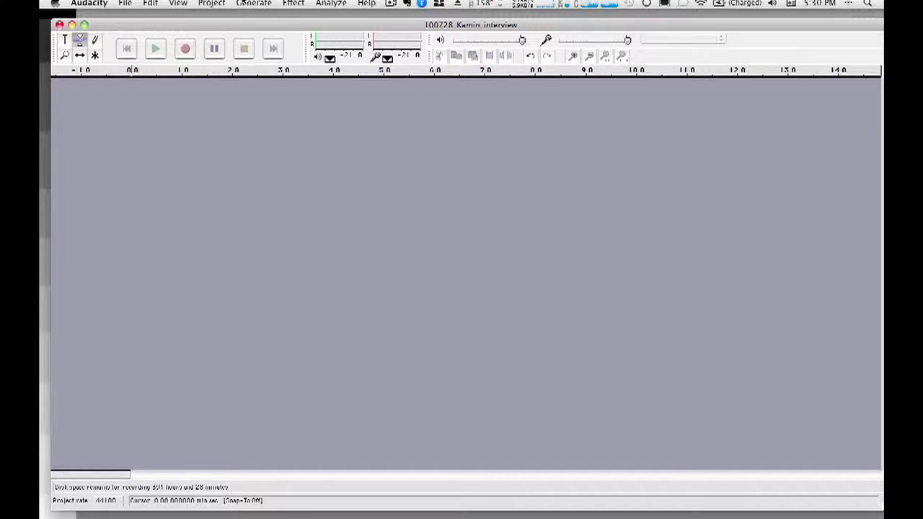
left_click(244, 4)
mouse_move(216, 3)
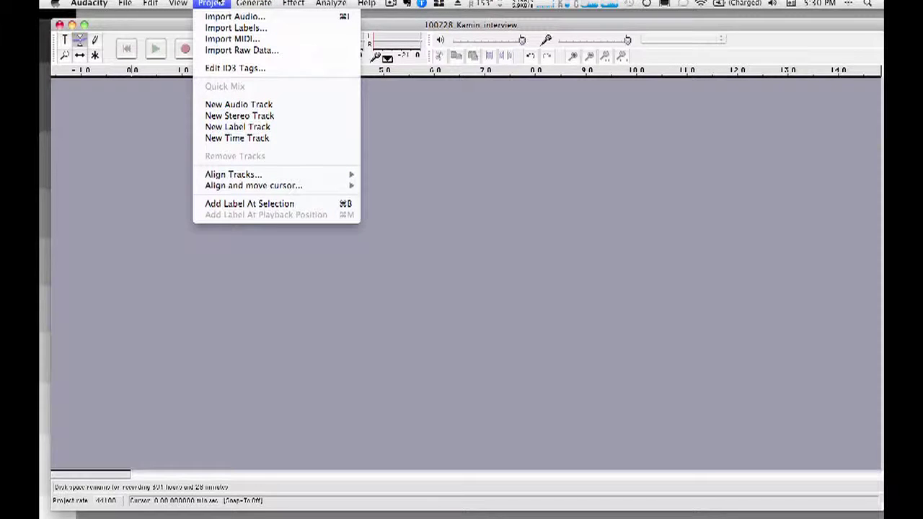
left_click(219, 4)
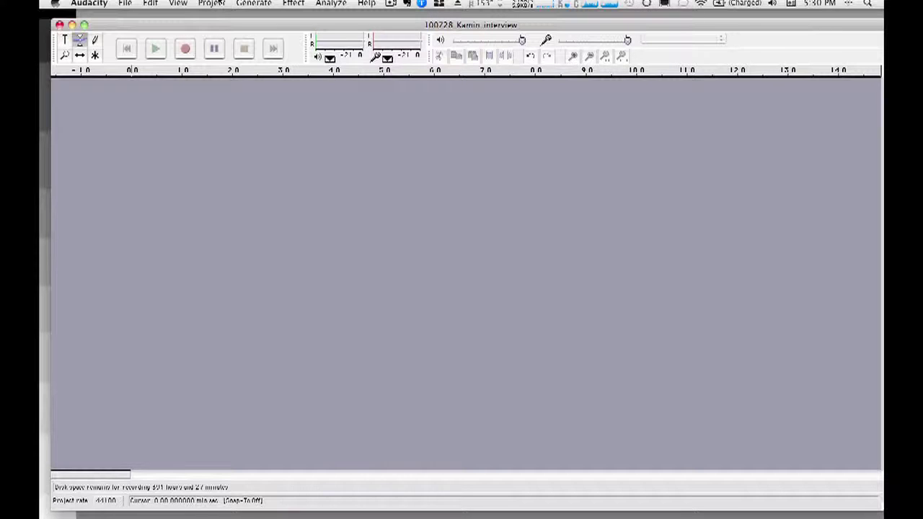
- Import main_interview.wav from the DSS_FLDA folder into the project as audio
left_click(220, 3)
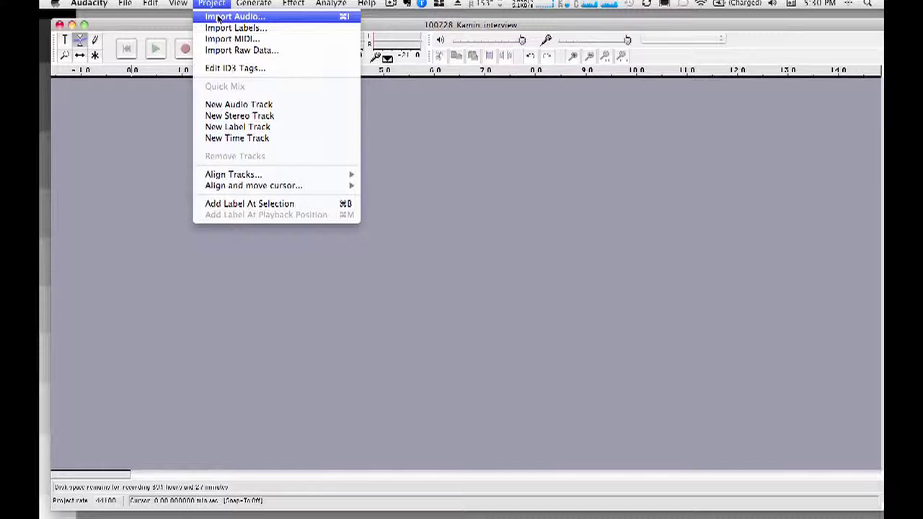
left_click(218, 17)
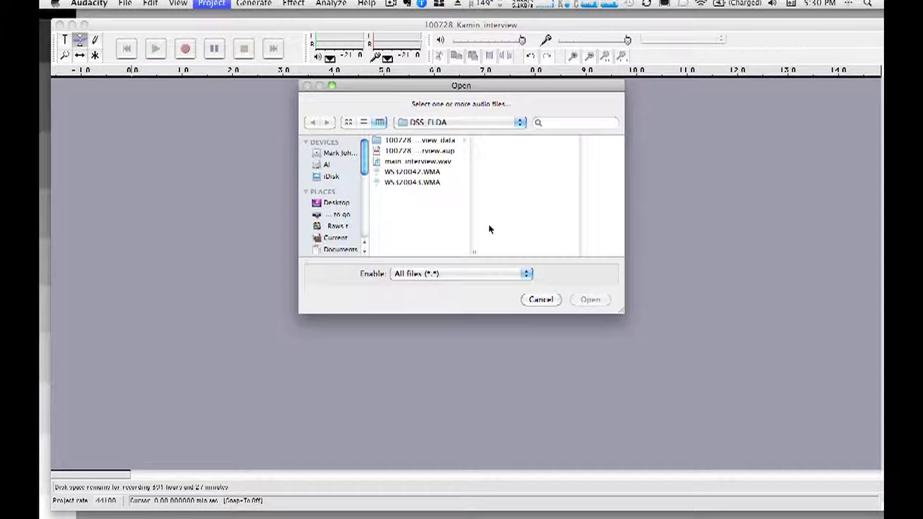
left_click(435, 163)
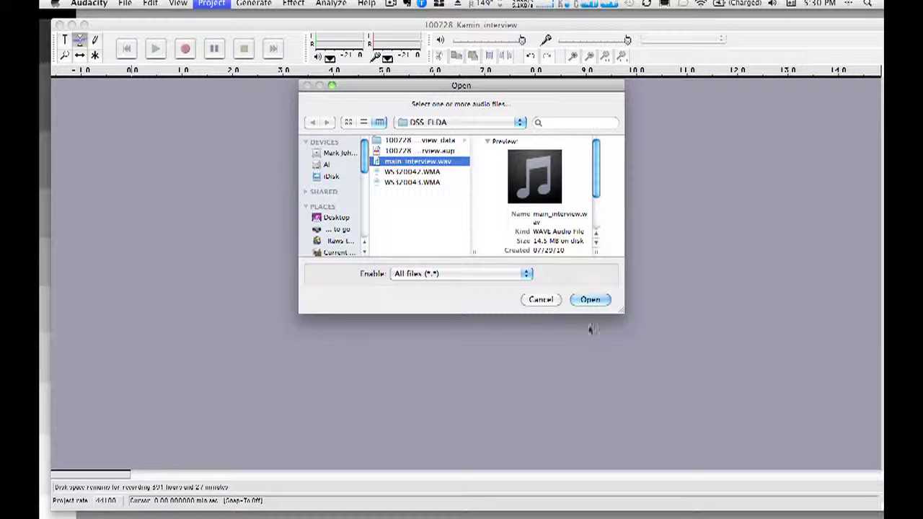
left_click(590, 300)
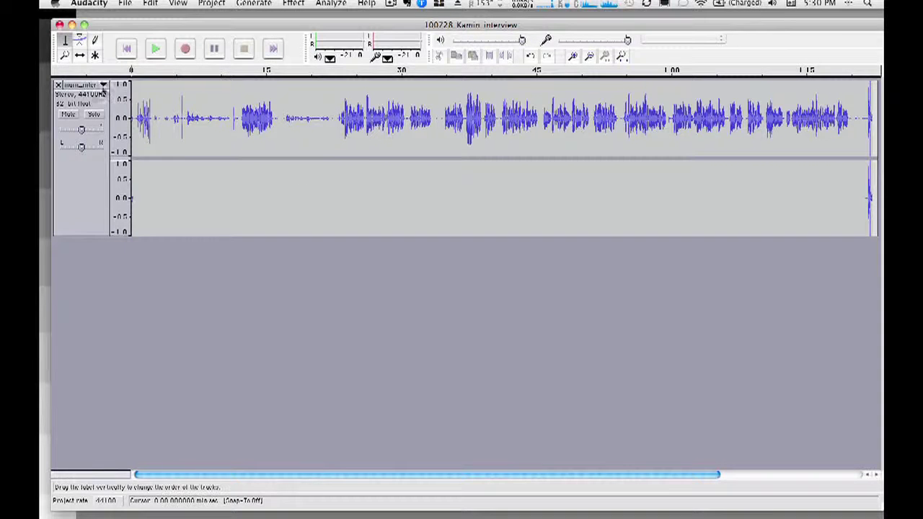
- Reduce the imported interview to one mono track by splitting the stereo track and deleting its right channel
left_click(103, 88)
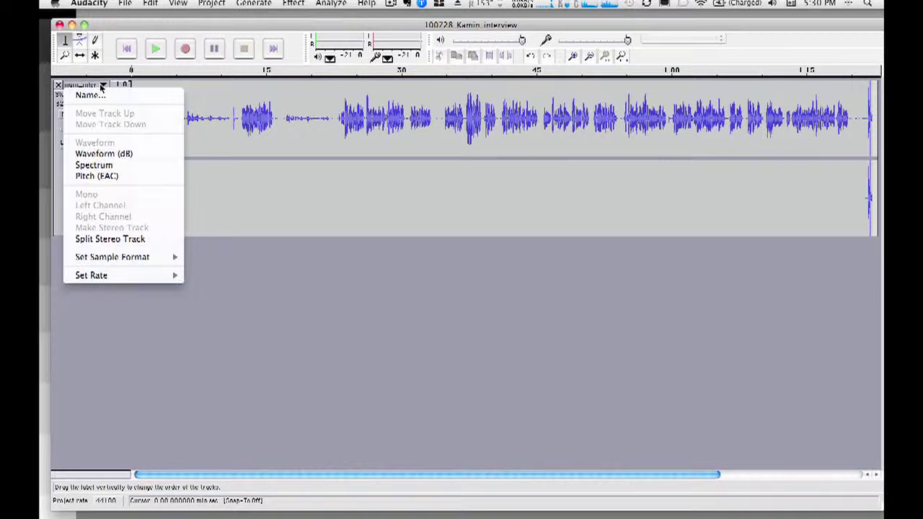
left_click(127, 240)
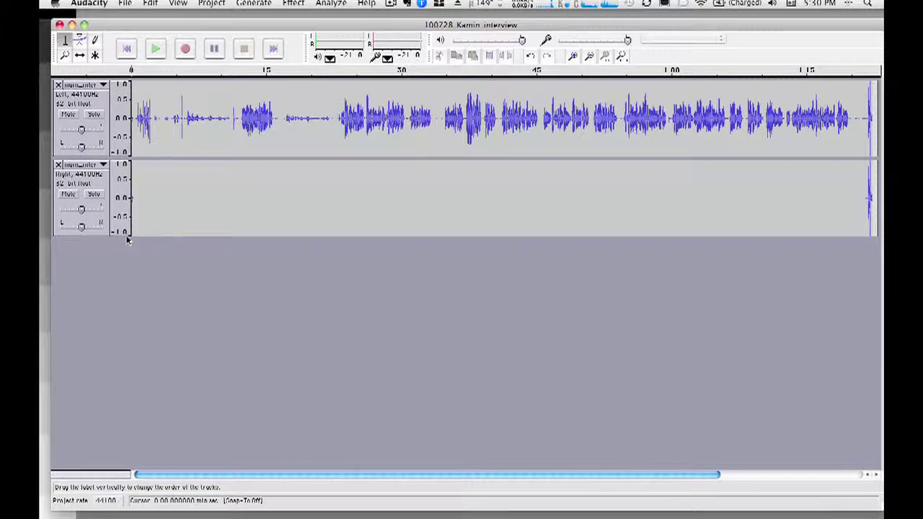
left_click(58, 165)
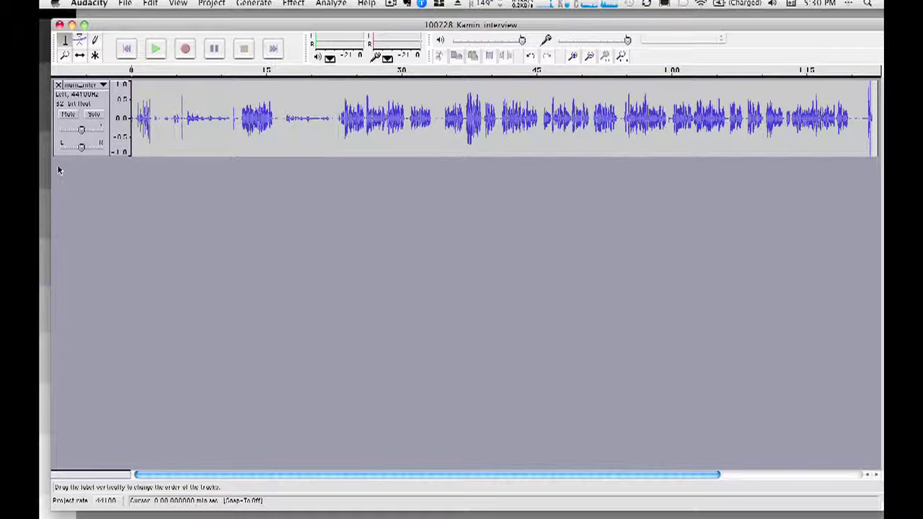
left_click(80, 86)
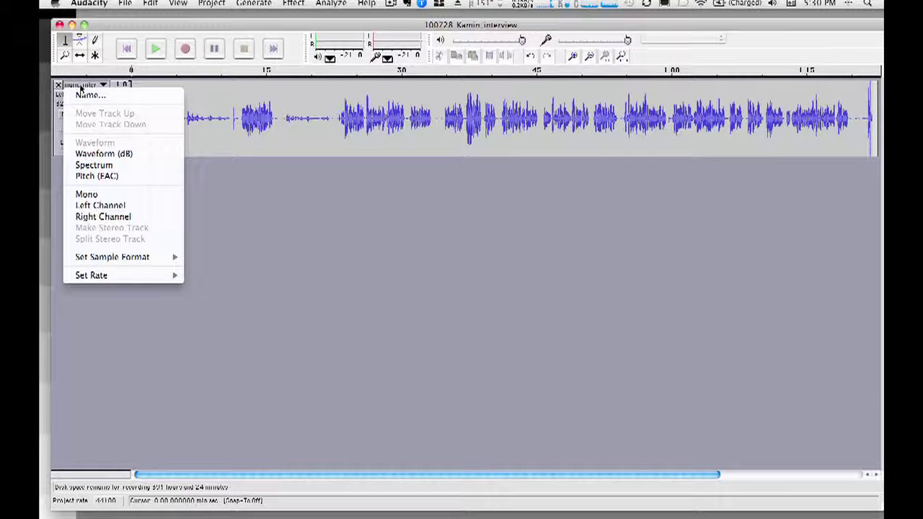
left_click(96, 195)
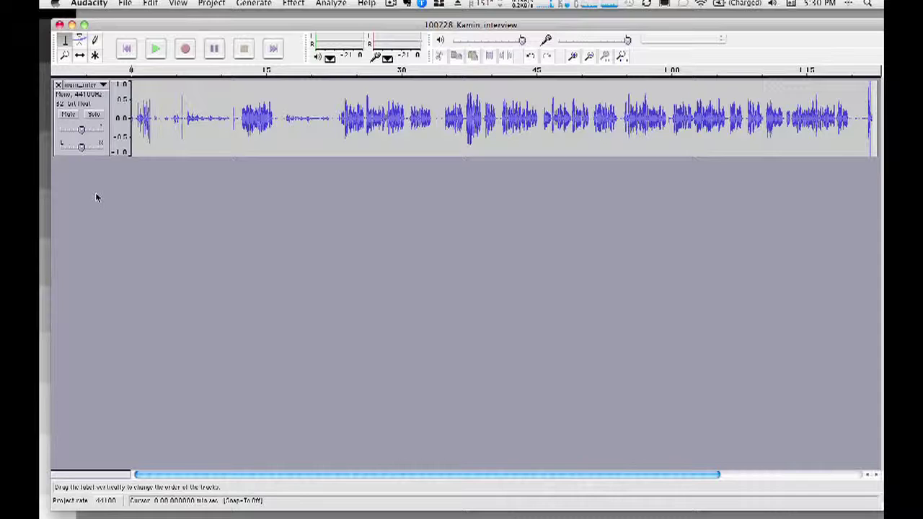
- Play the opening of the mono interview track and add a new empty audio track below it
left_click(153, 57)
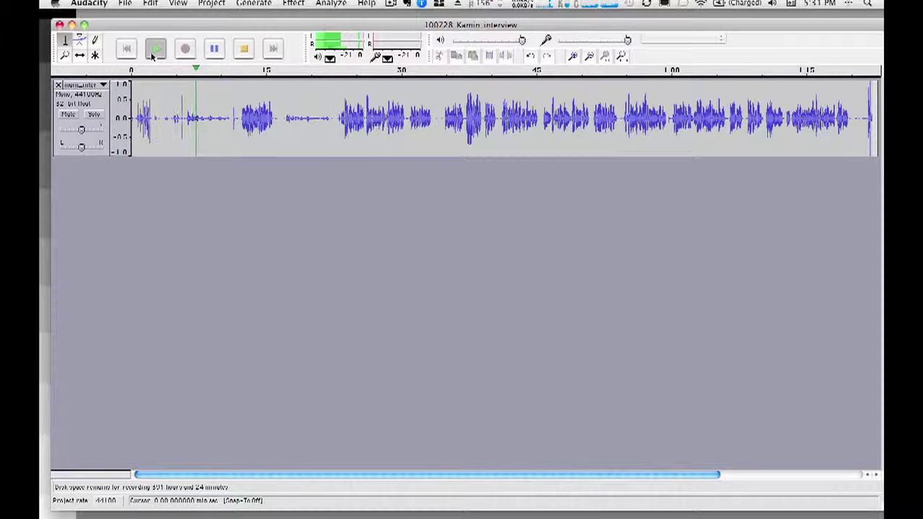
left_click(246, 51)
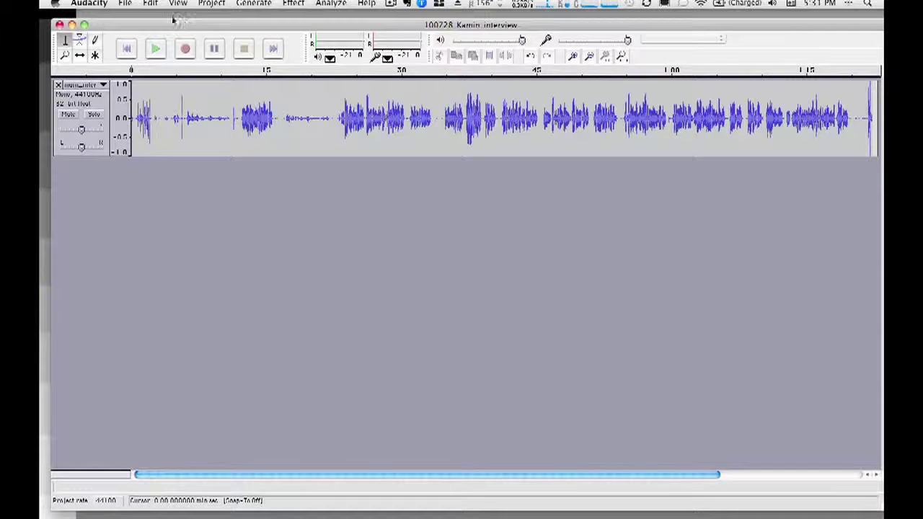
left_click(225, 4)
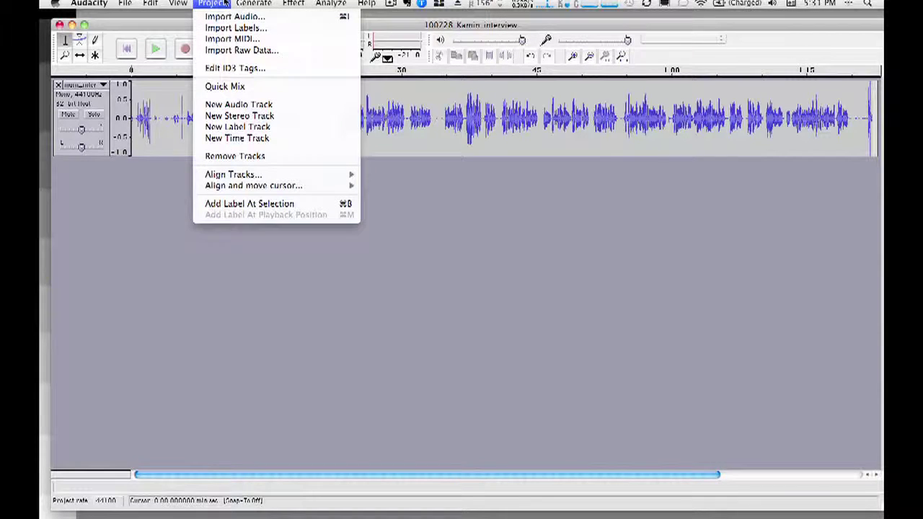
left_click(225, 106)
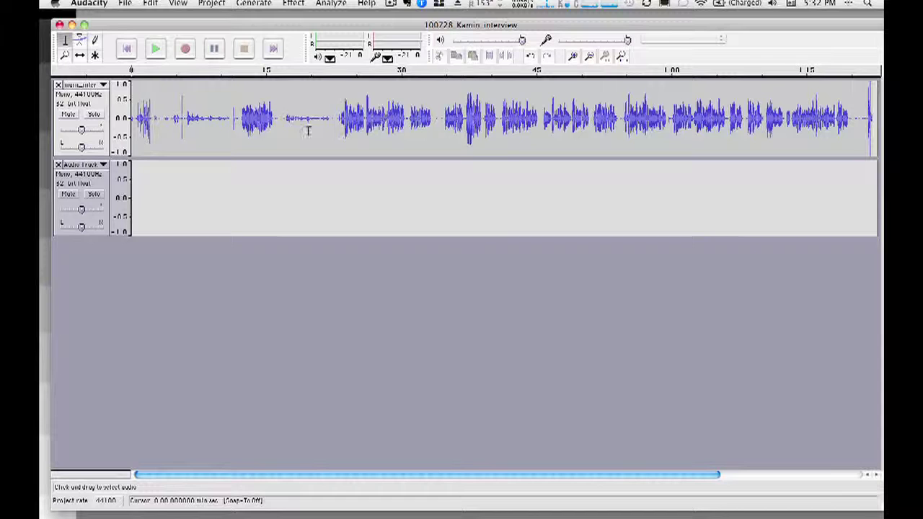
- Copy the passage from about 12 to 16 seconds in the interview track and paste it into the new audio track
left_click_drag(240, 121, 276, 121)
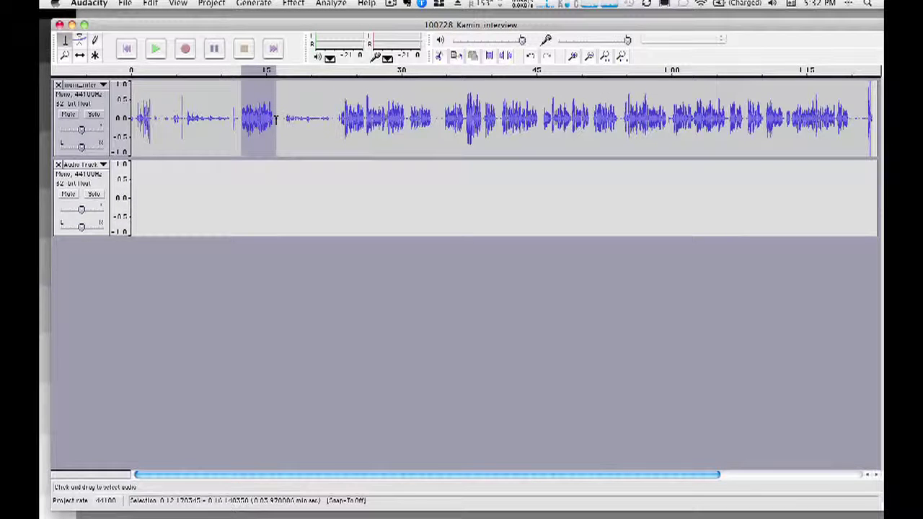
left_click(153, 52)
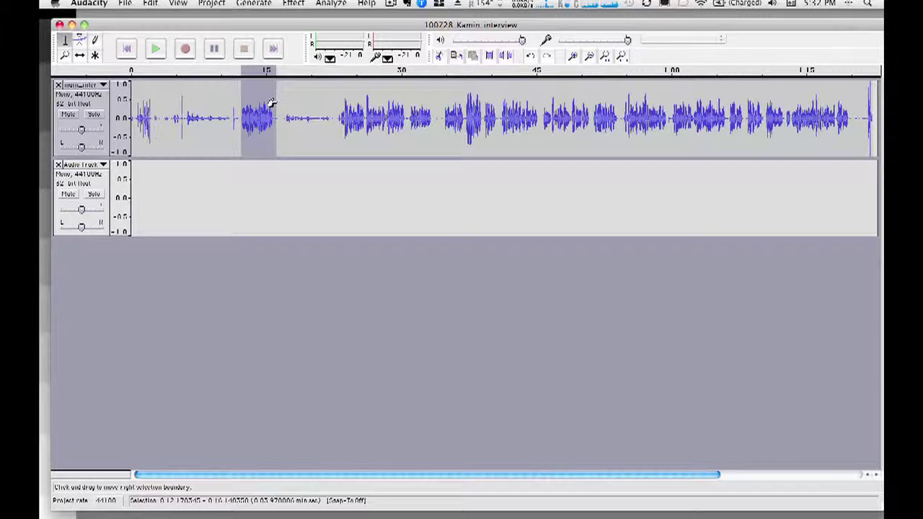
left_click_drag(272, 103, 269, 104)
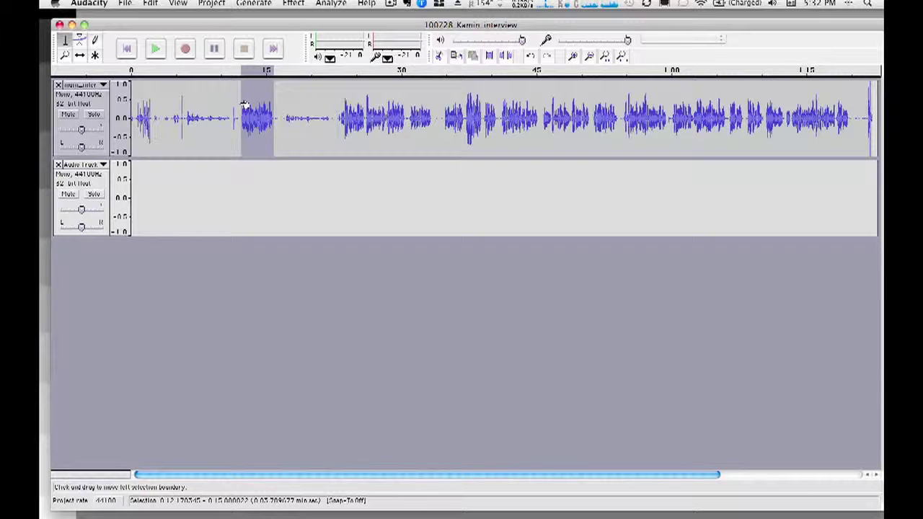
left_click_drag(243, 104, 241, 105)
left_click(146, 3)
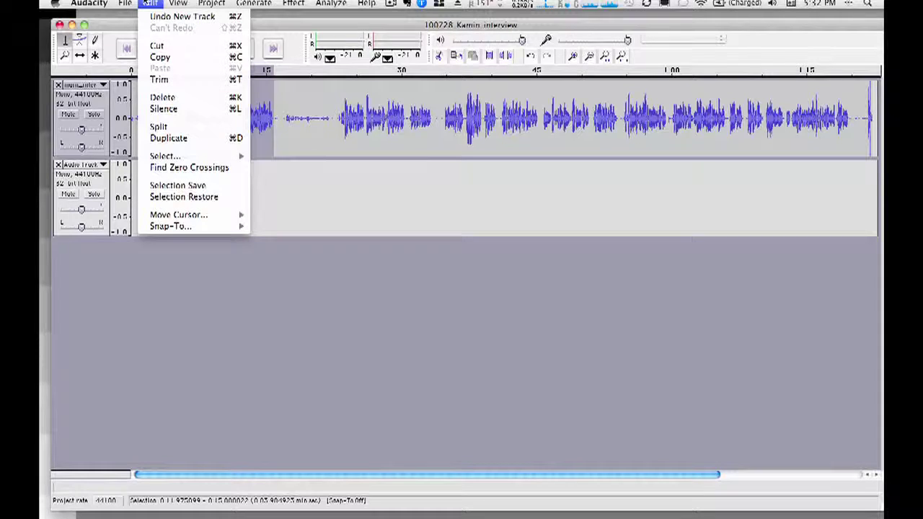
left_click(160, 58)
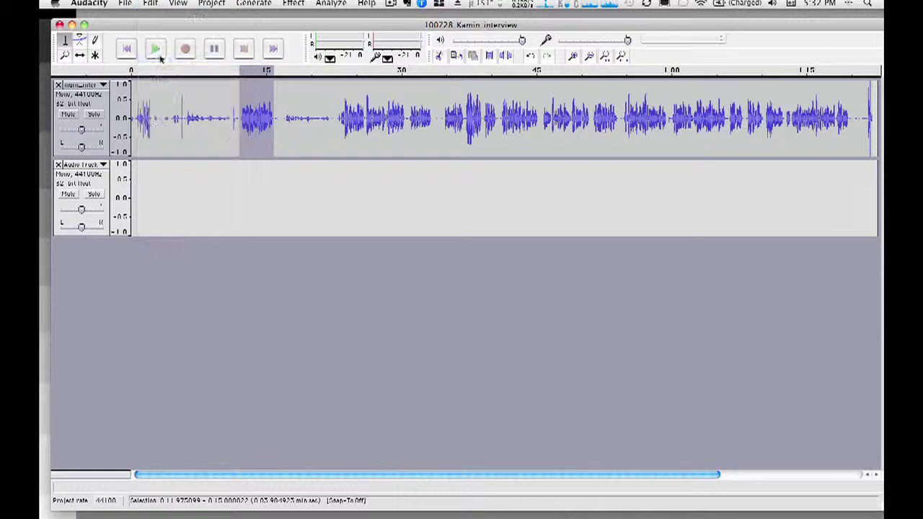
left_click(154, 209)
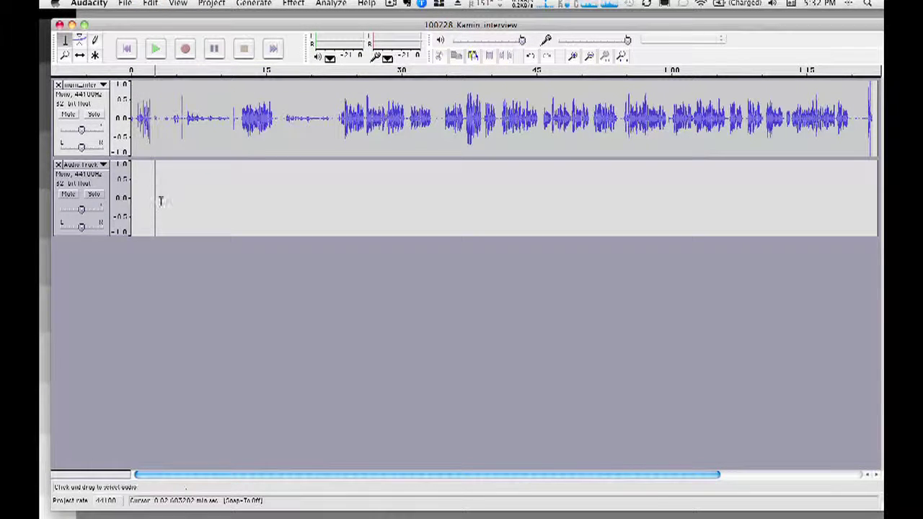
left_click(150, 4)
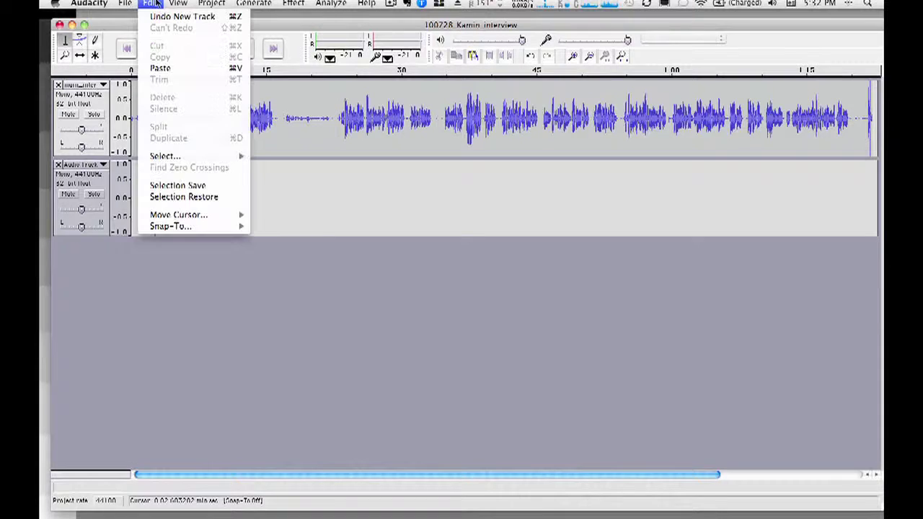
left_click(164, 69)
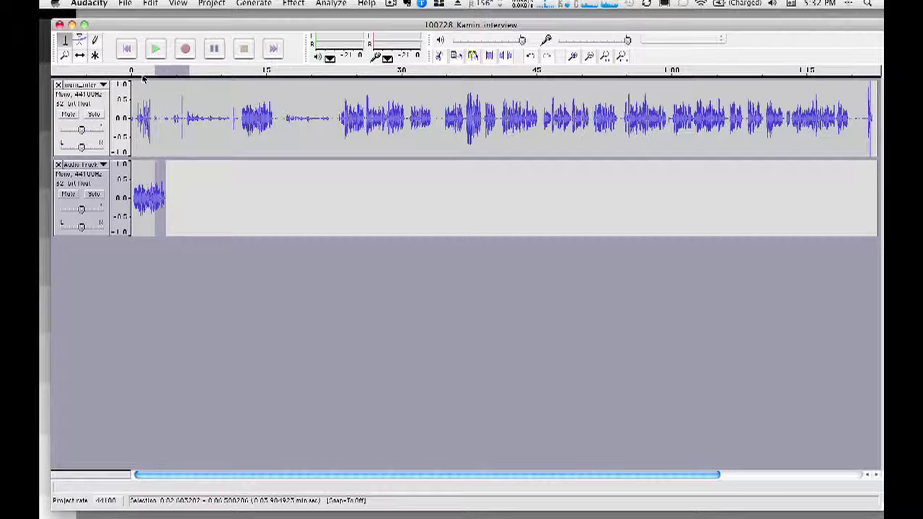
- Mute the interview track and play the pasted excerpt in the second track from the start
left_click_drag(158, 97, 133, 99)
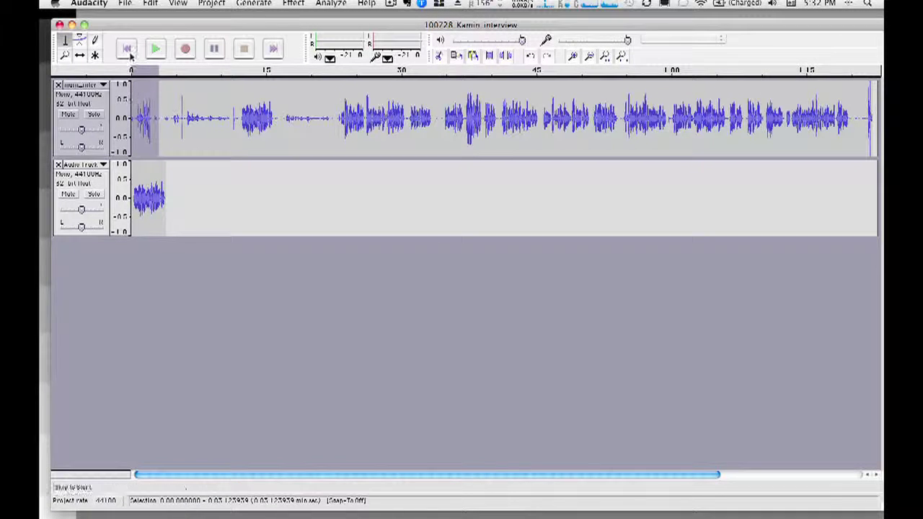
left_click(133, 106)
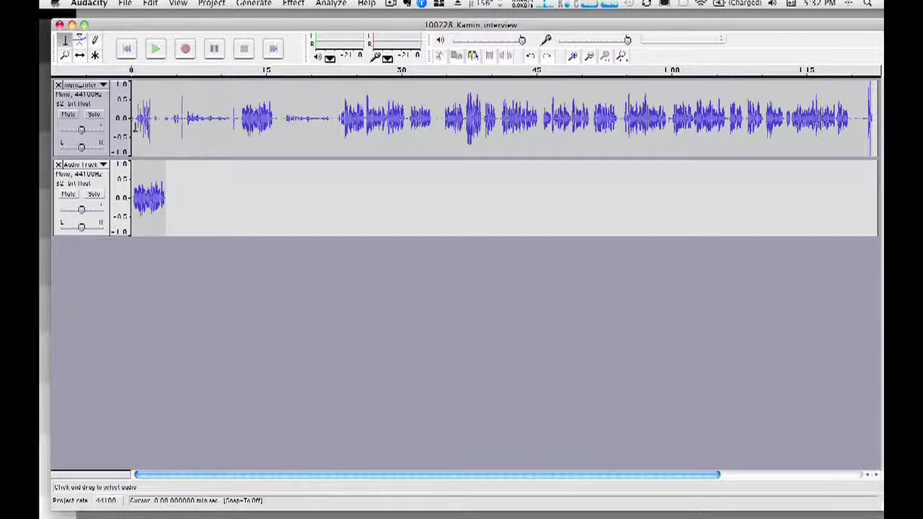
left_click(69, 116)
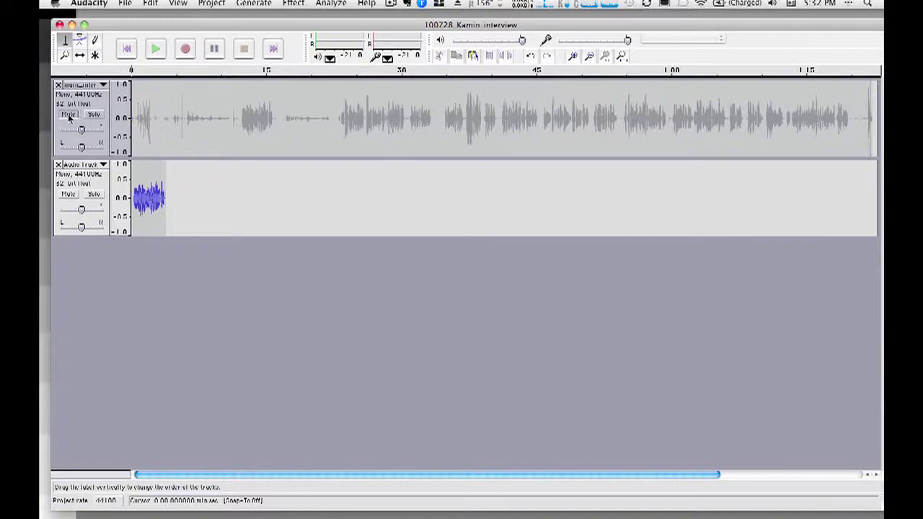
left_click(154, 50)
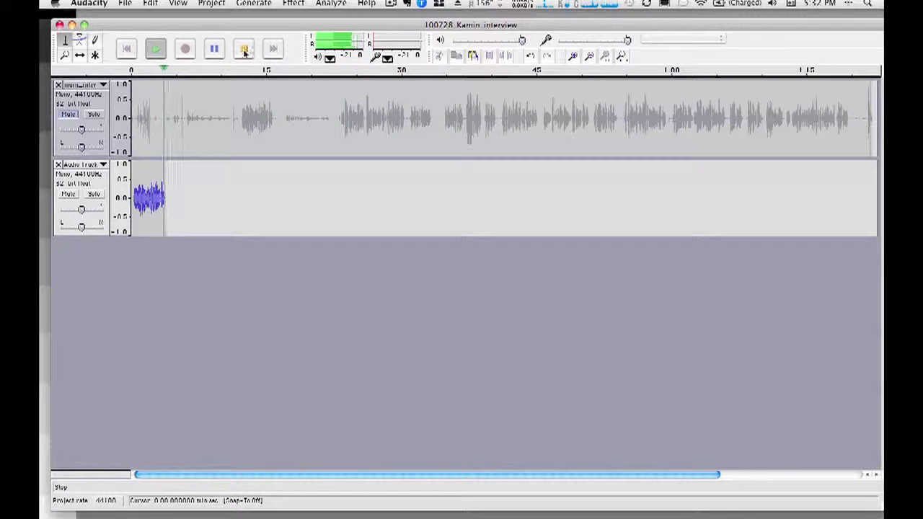
- Stop playing the pasted excerpt, return to the start of the project and unmute the interview track
left_click(212, 52)
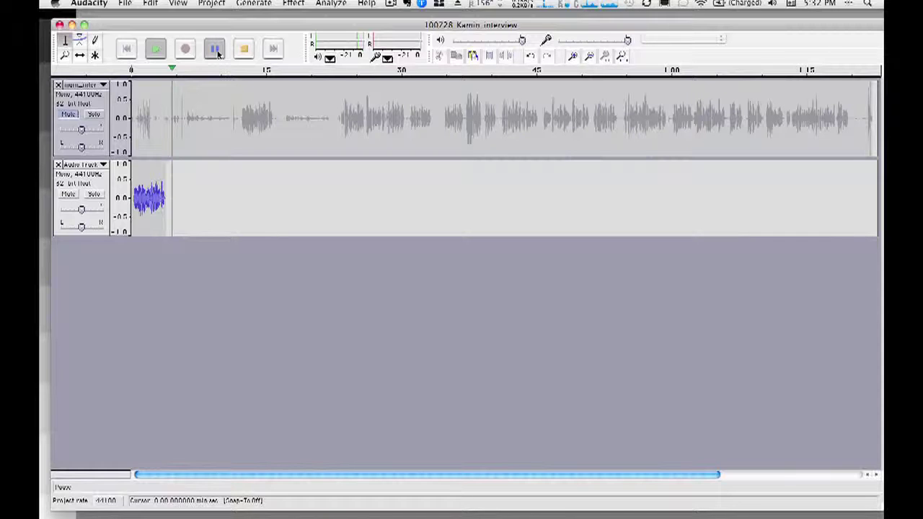
left_click(218, 53)
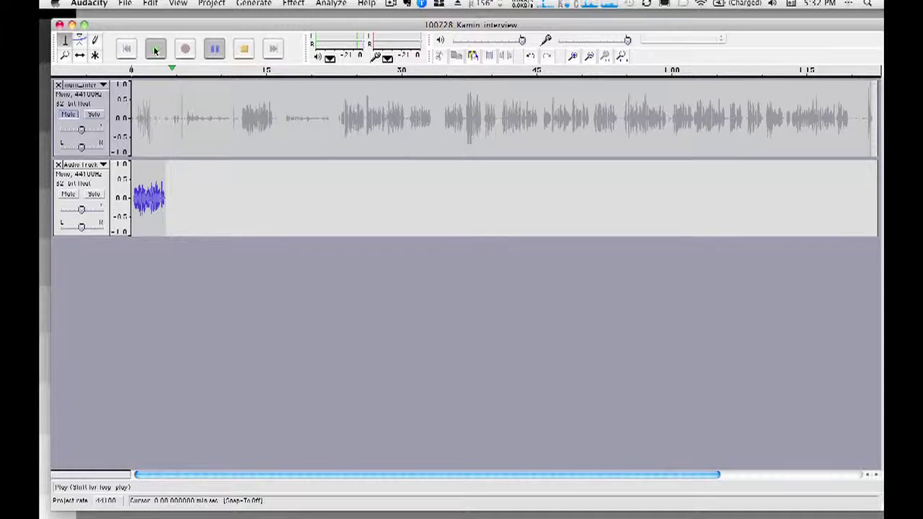
left_click(243, 50)
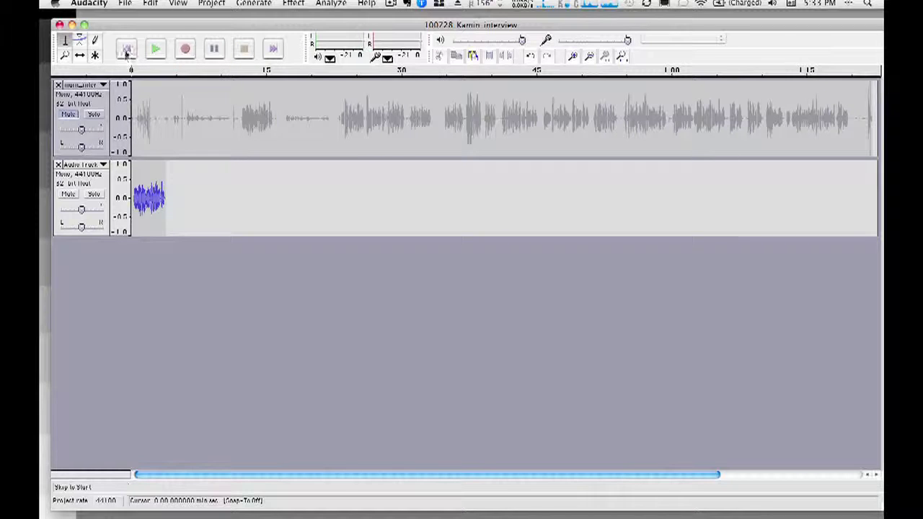
left_click(127, 49)
left_click(69, 115)
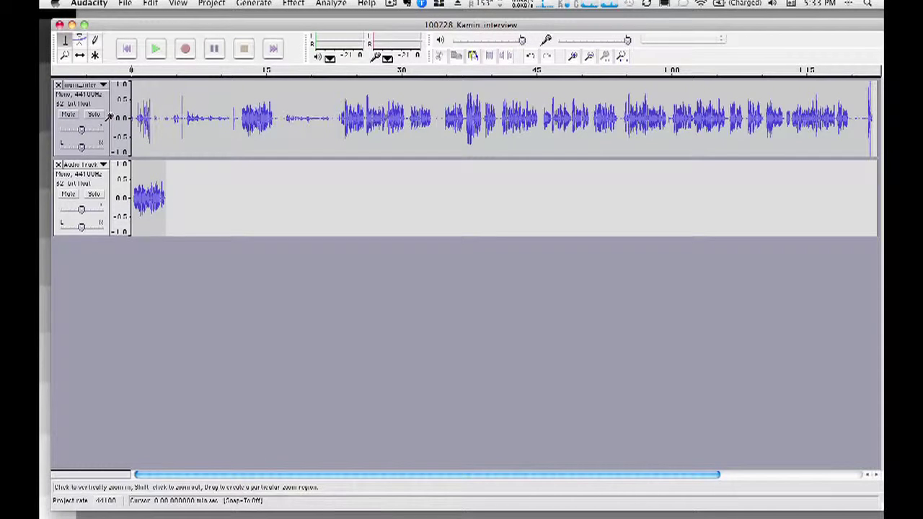
- Play the interview track from about 22.5 seconds to find the next passage worth excerpting
left_click(334, 118)
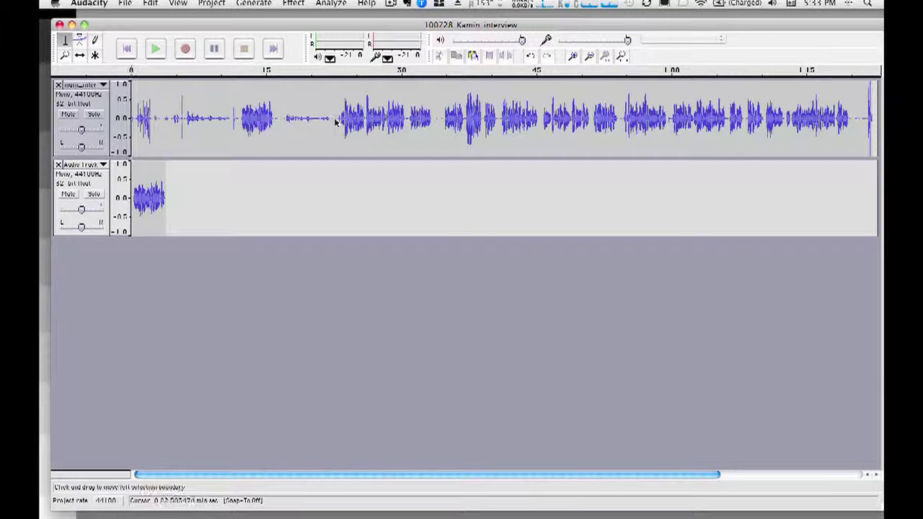
left_click(156, 49)
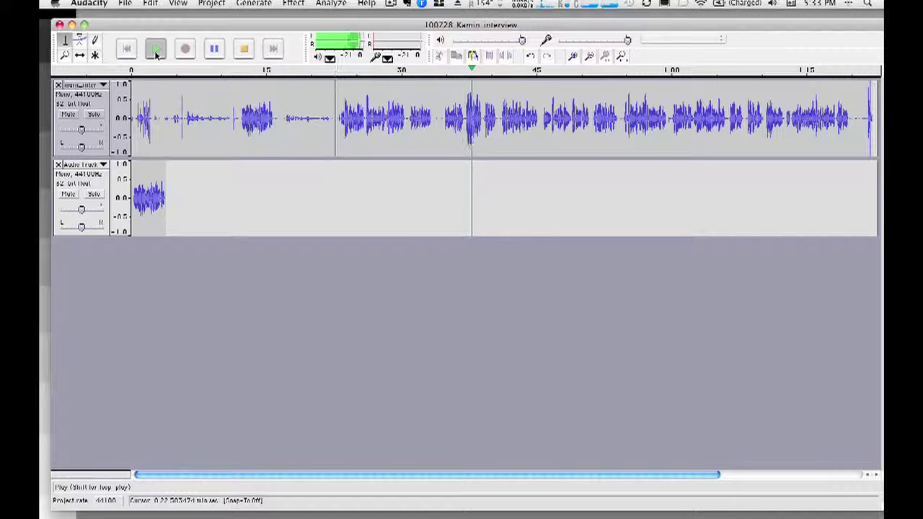
left_click(244, 49)
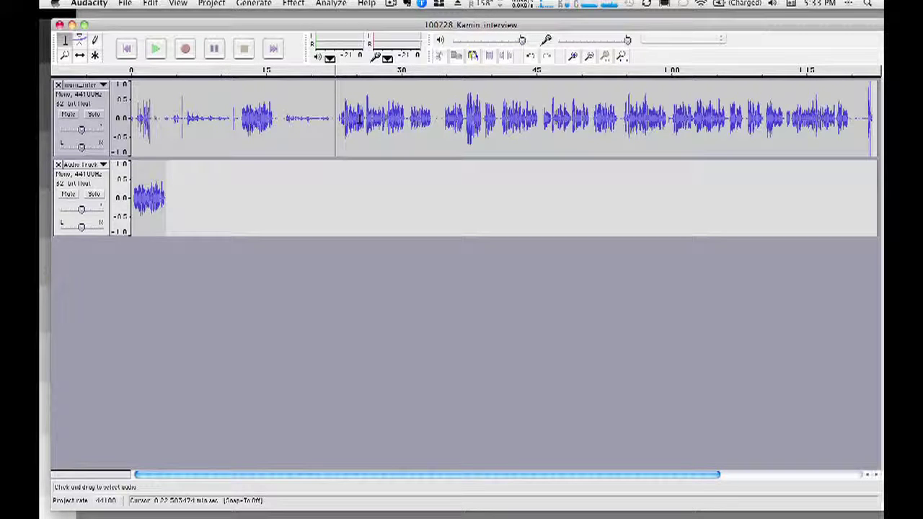
- Select the interview passage from about 36.9 to 45.4 seconds, playing the selection to check its boundaries
left_click(442, 119)
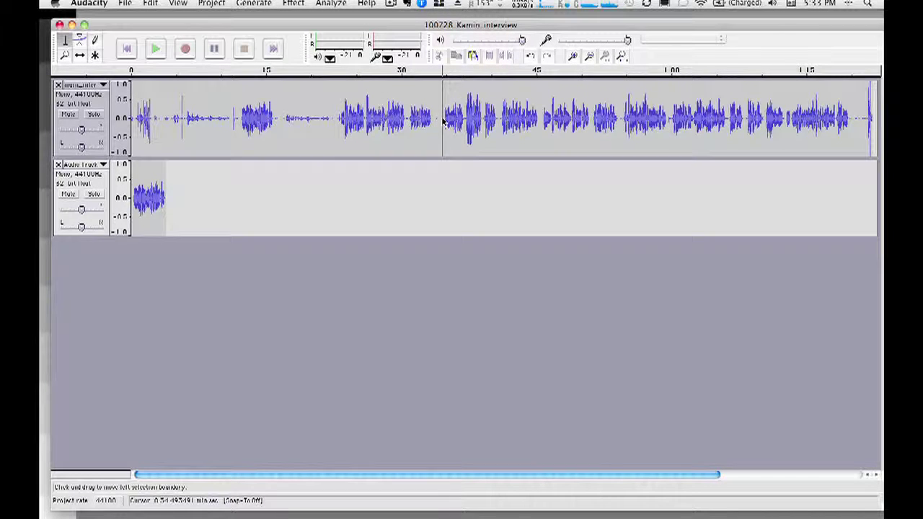
left_click_drag(450, 120, 542, 120)
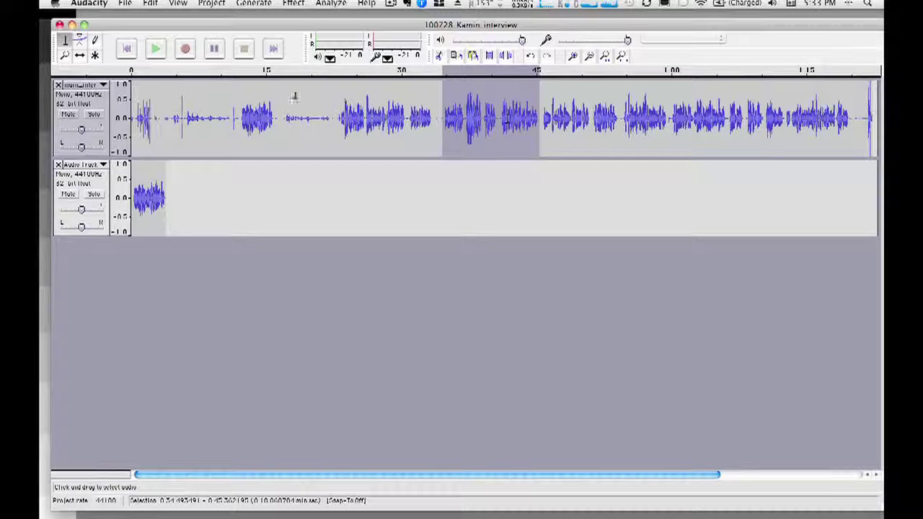
left_click(155, 49)
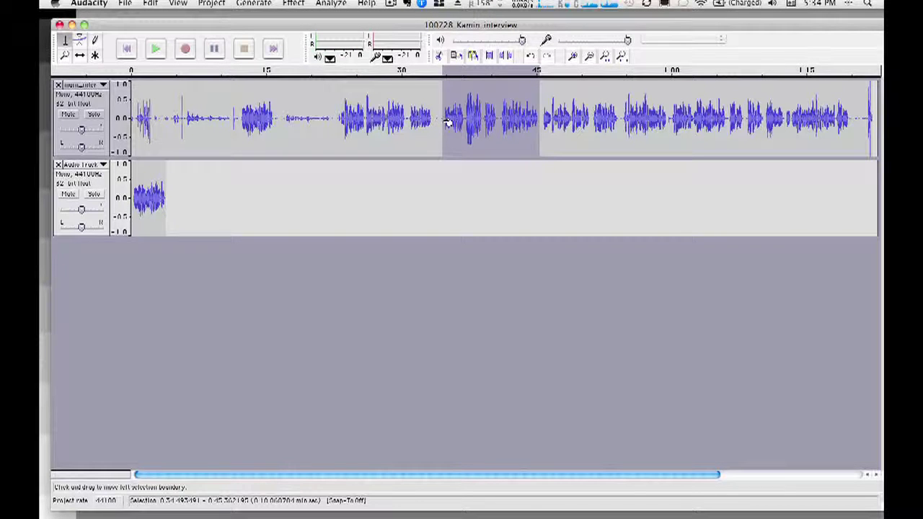
left_click_drag(447, 123, 469, 123)
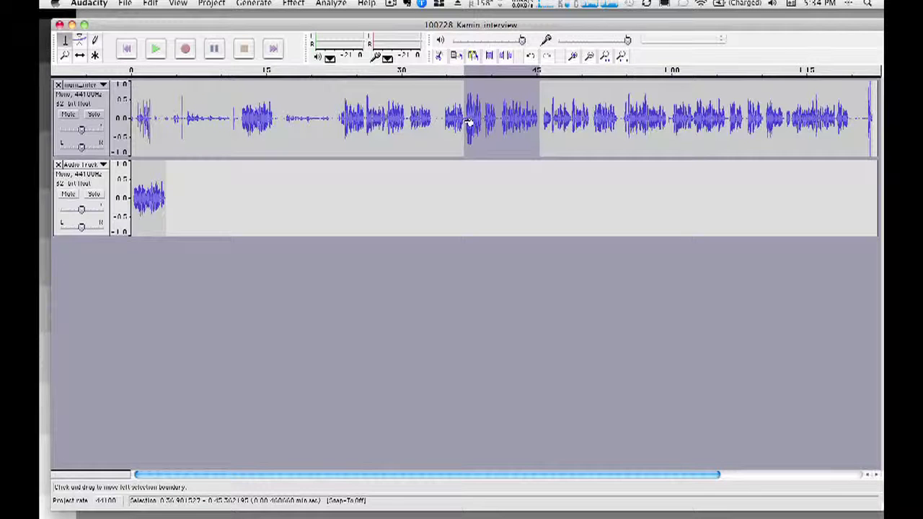
left_click(157, 50)
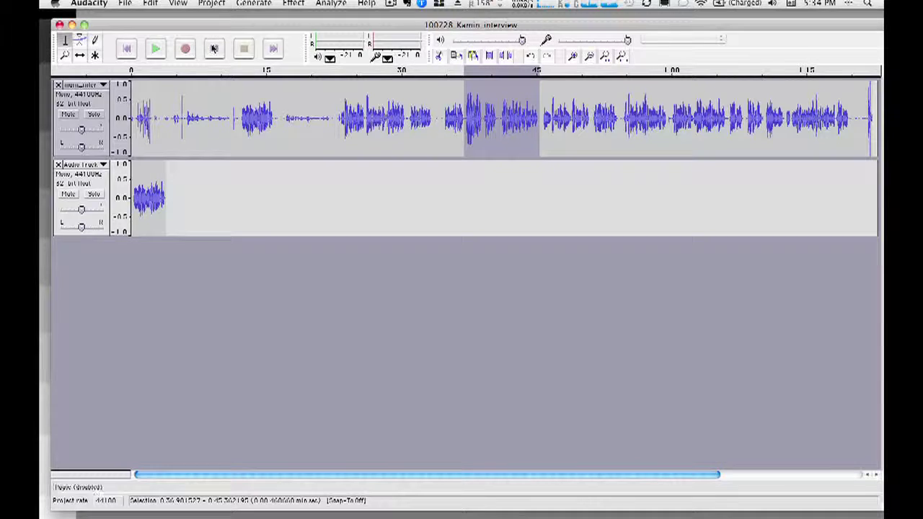
- Copy the selected interview passage and paste it into a new audio track
left_click(150, 3)
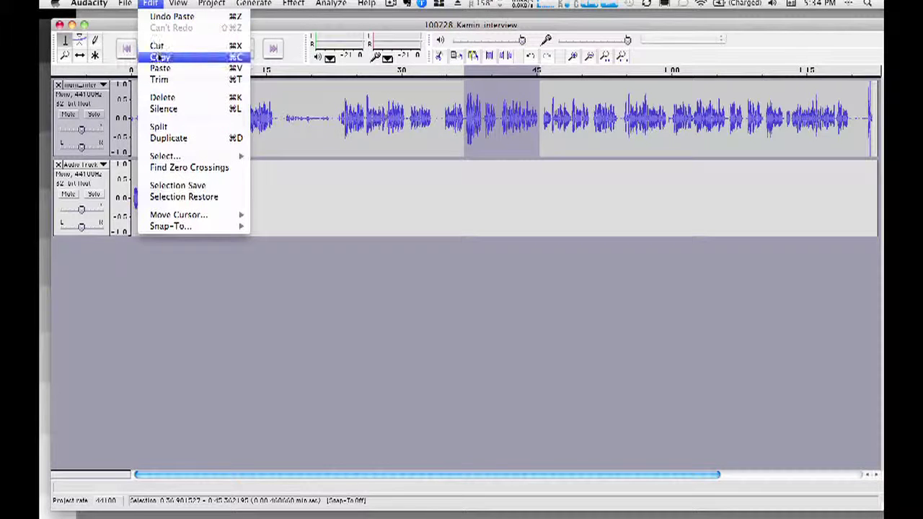
left_click(160, 57)
left_click(127, 3)
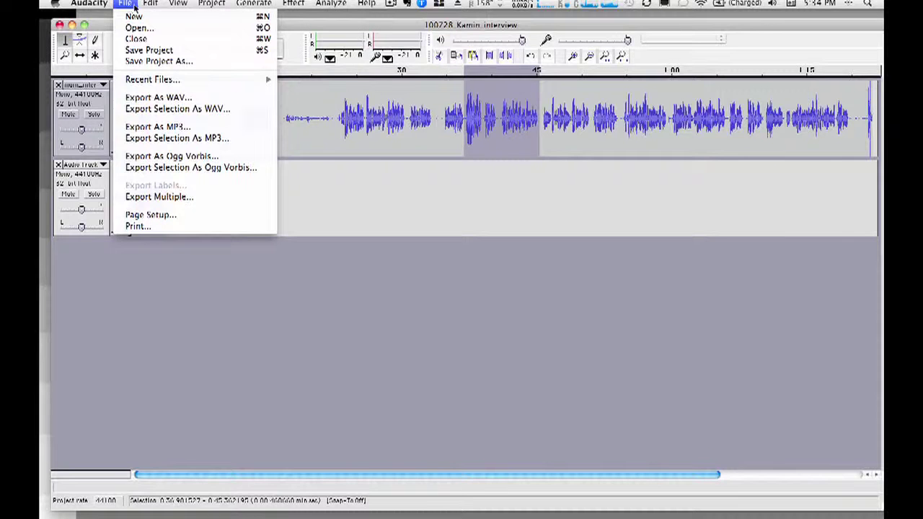
mouse_move(211, 3)
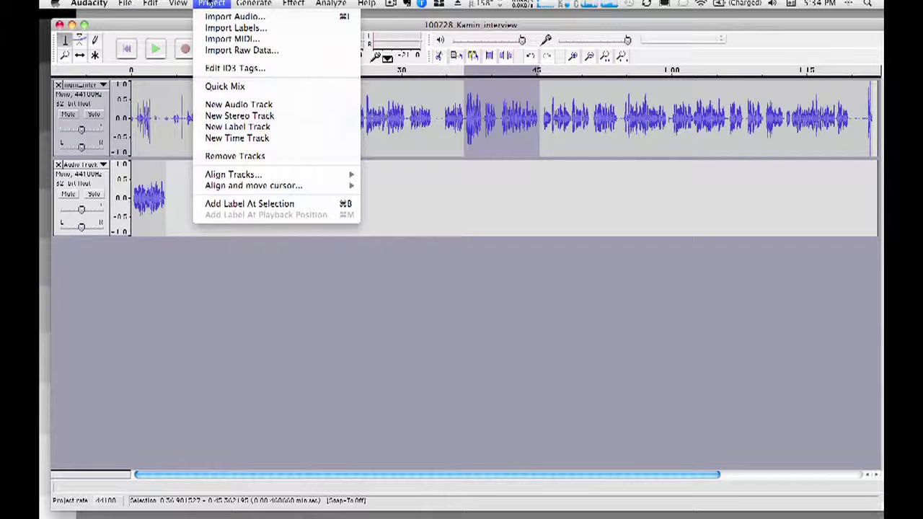
left_click(218, 107)
left_click(153, 3)
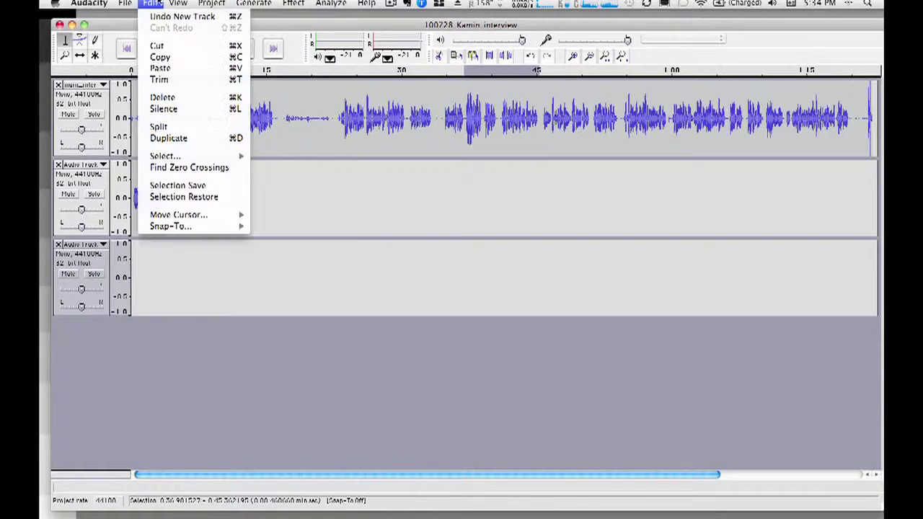
left_click(160, 68)
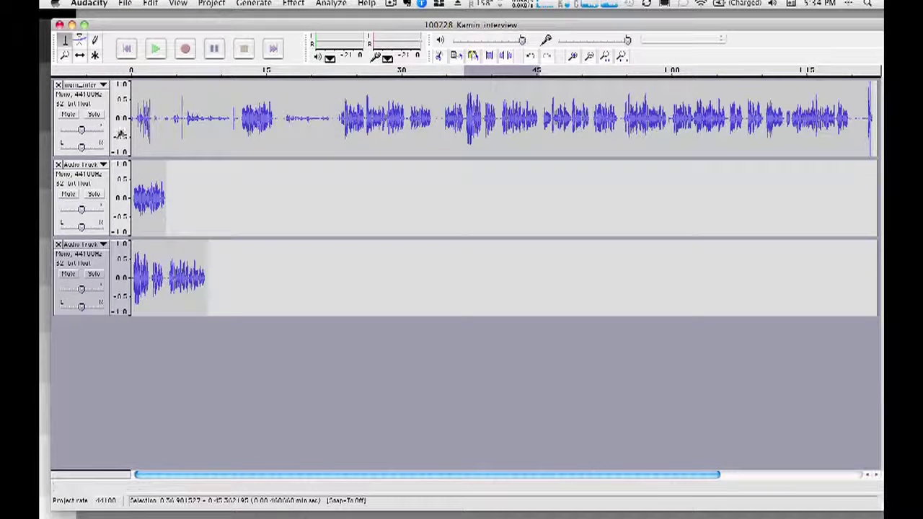
- Time-shift the third track's excerpt to follow the second track's excerpt at about 4 seconds, and play both with the interview track muted
left_click(80, 57)
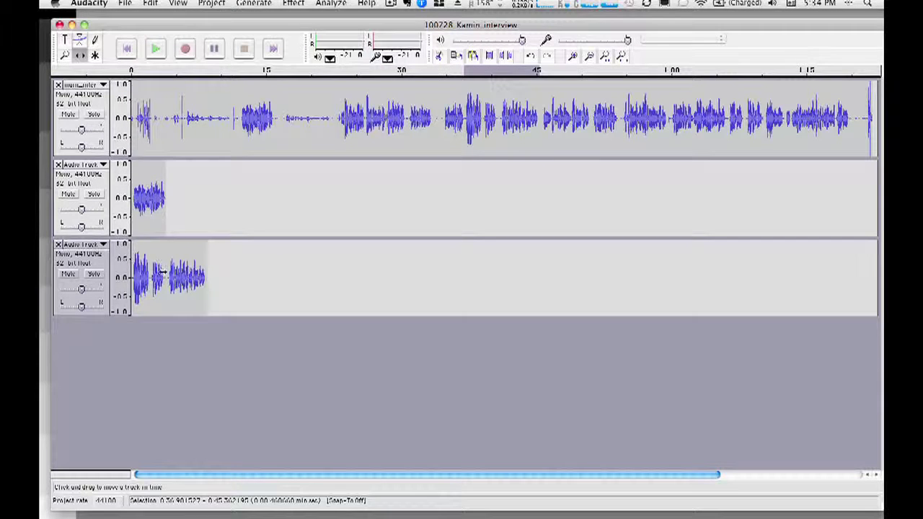
left_click_drag(166, 271, 198, 272)
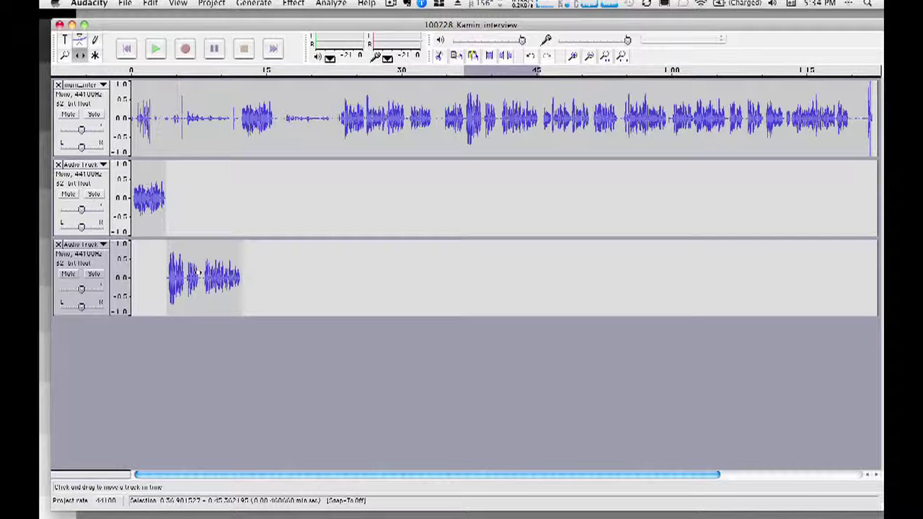
left_click(69, 115)
left_click(126, 49)
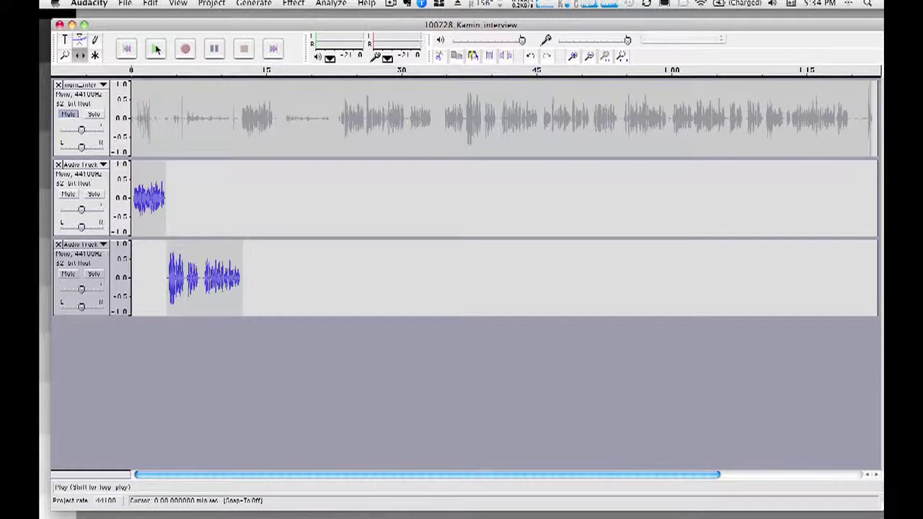
left_click(156, 49)
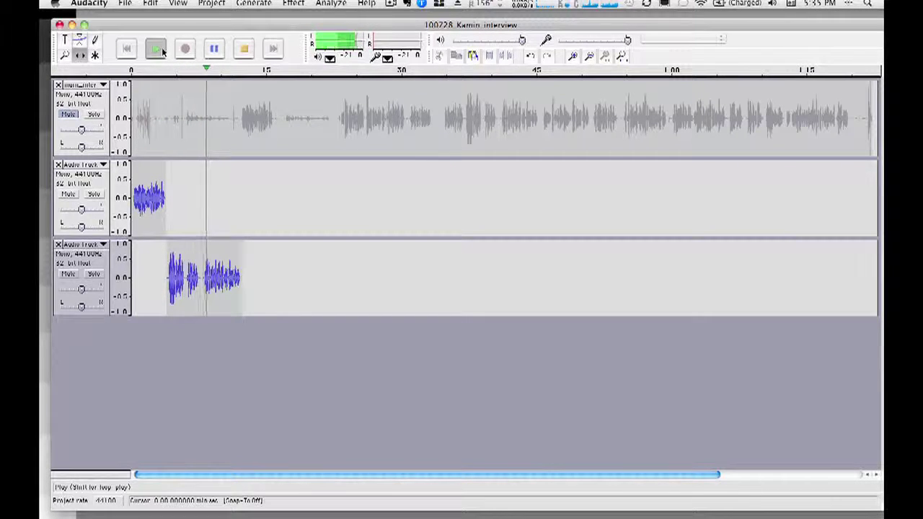
left_click(246, 49)
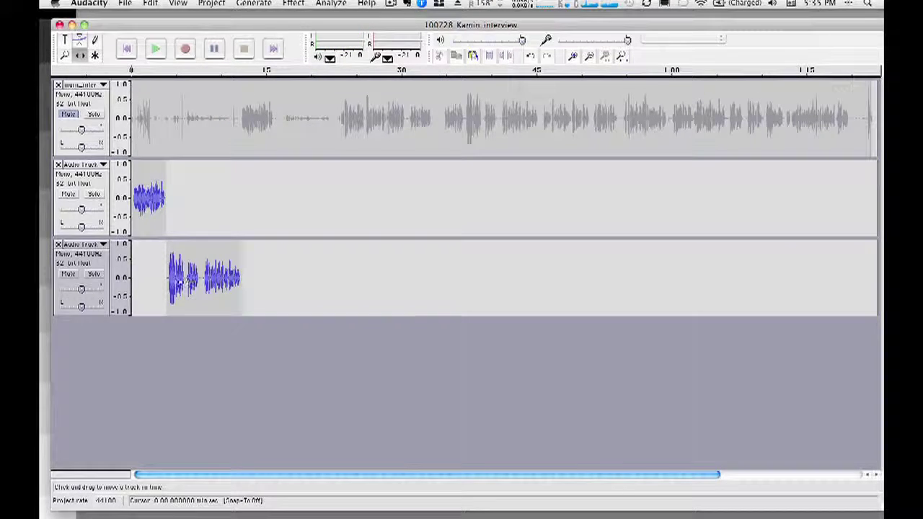
- Delete the short silence of about 0.15 seconds at the beginning of the third track's excerpt
left_click(64, 57)
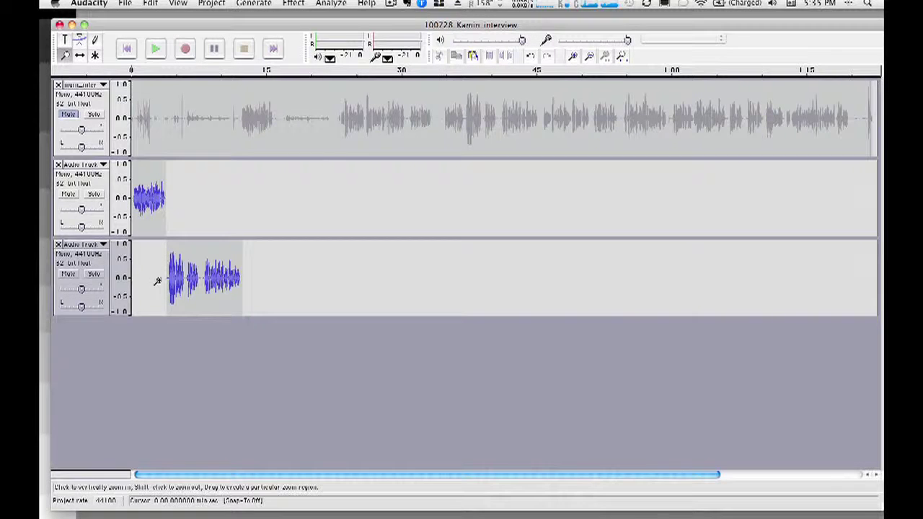
left_click(164, 280)
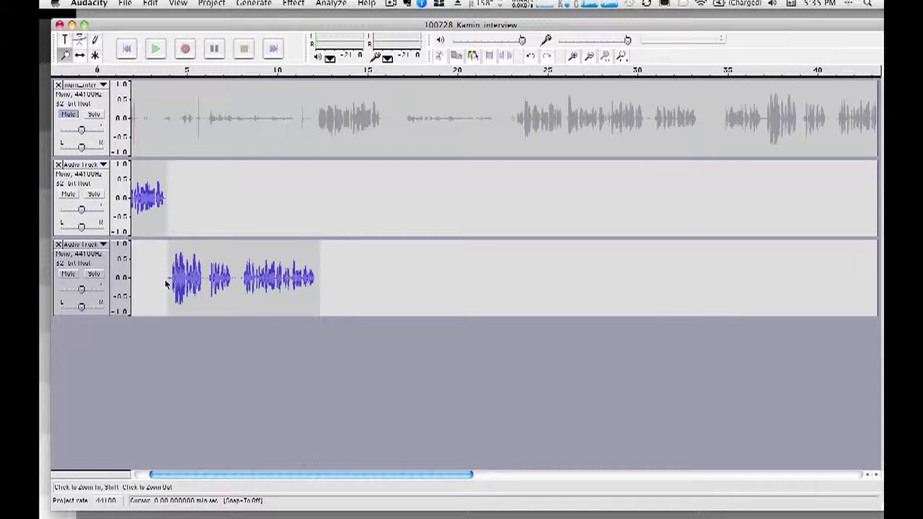
left_click(165, 280)
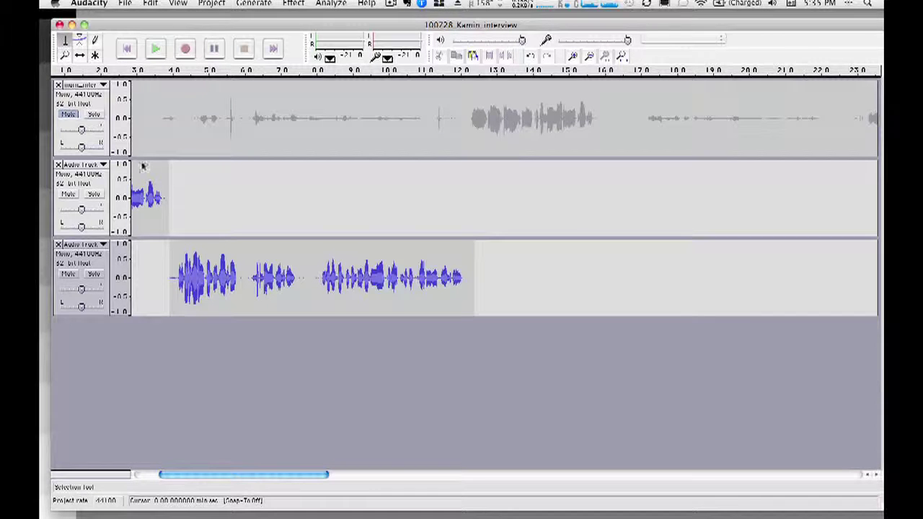
left_click_drag(172, 279, 168, 279)
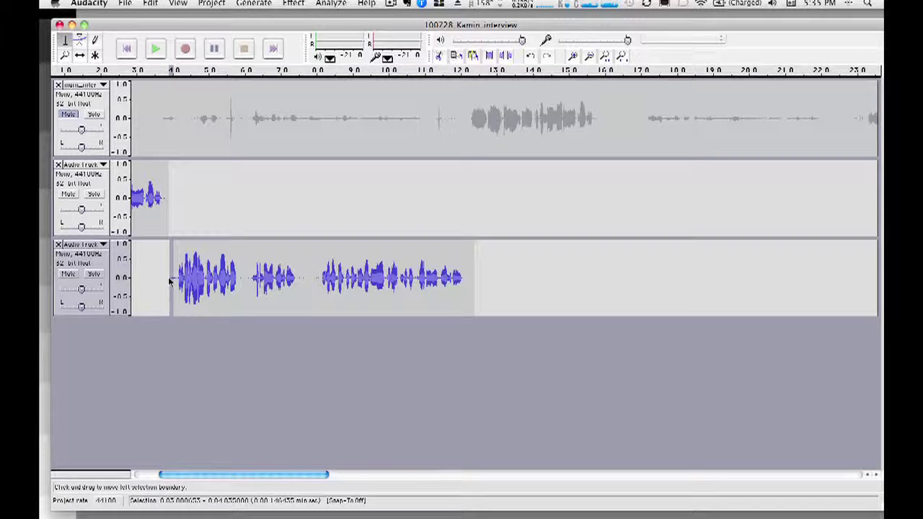
key("Delete")
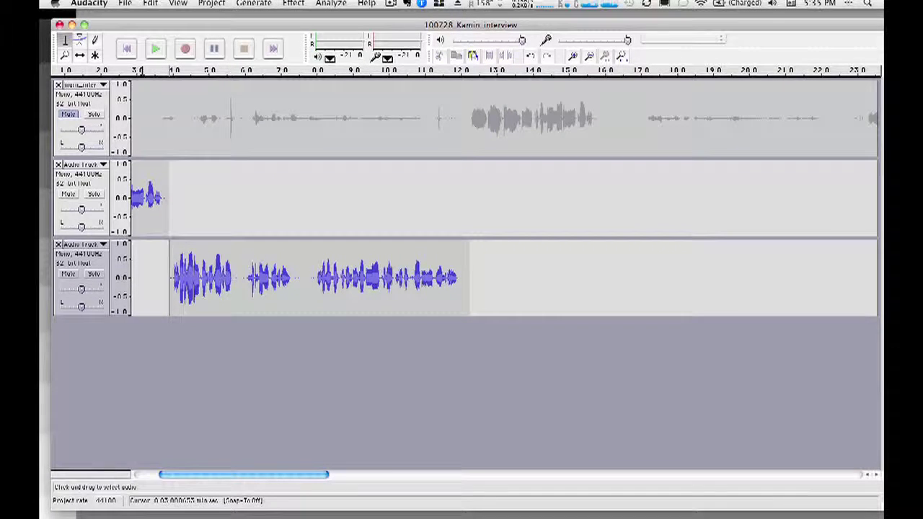
- Play both excerpts from the start of the project to check the transition between them
left_click(127, 49)
left_click(157, 52)
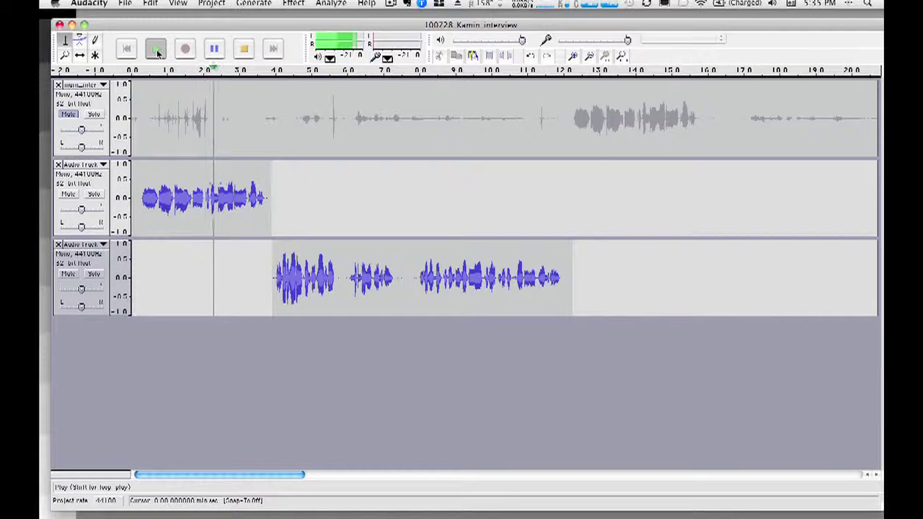
left_click(243, 49)
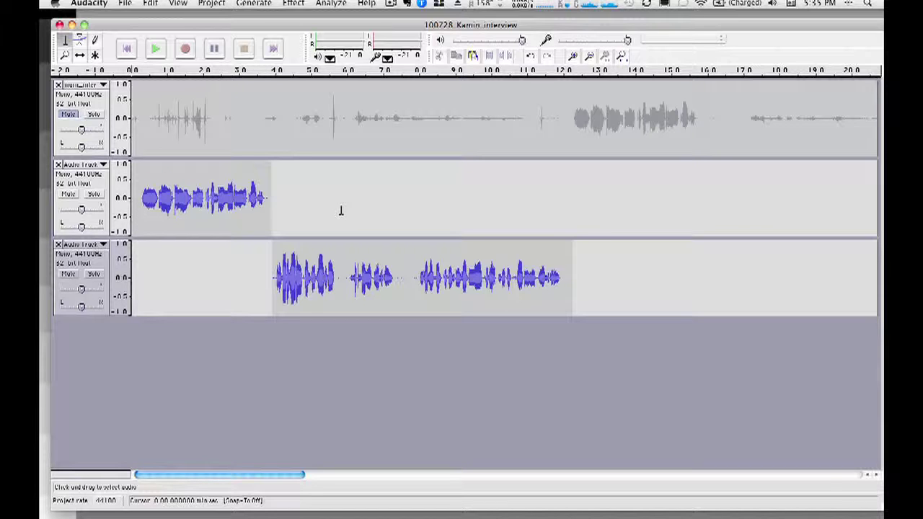
- Unmute the interview track and play it from about 54 seconds
left_click(68, 113)
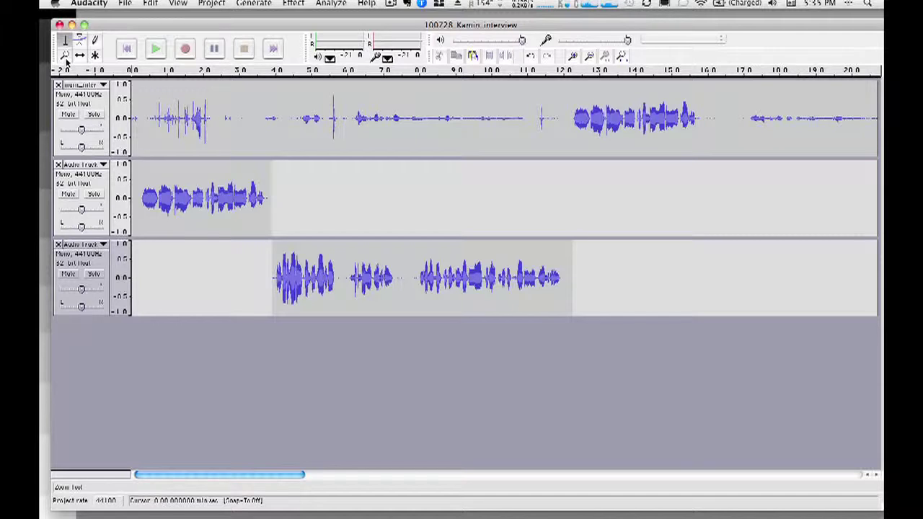
left_click(66, 58)
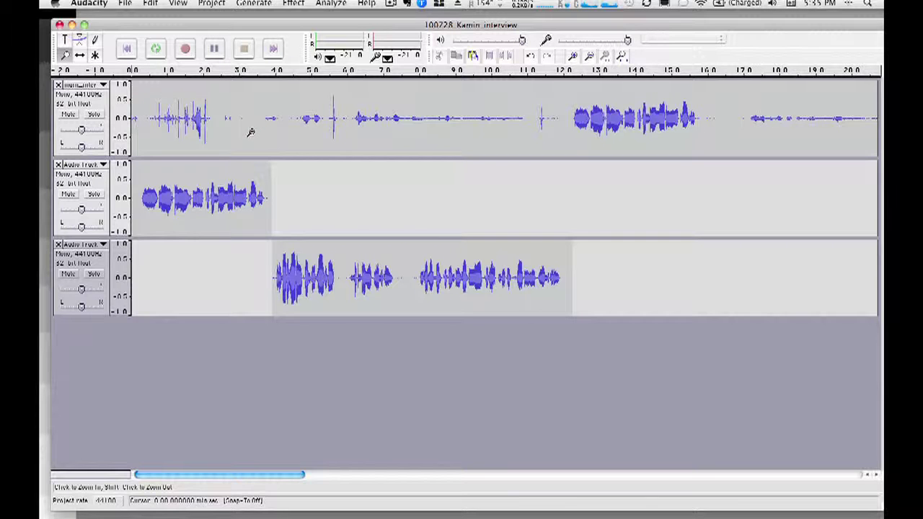
left_click(251, 132, "shift")
left_click(253, 136, "shift")
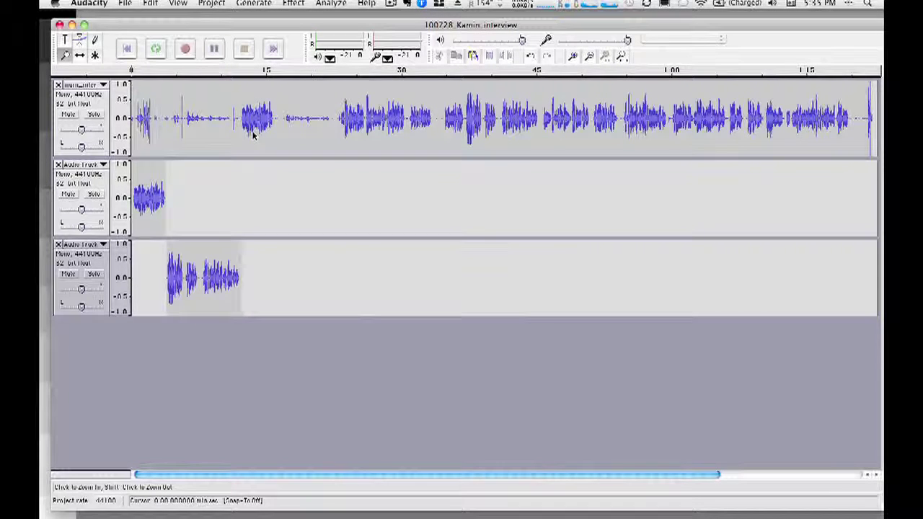
left_click(66, 42)
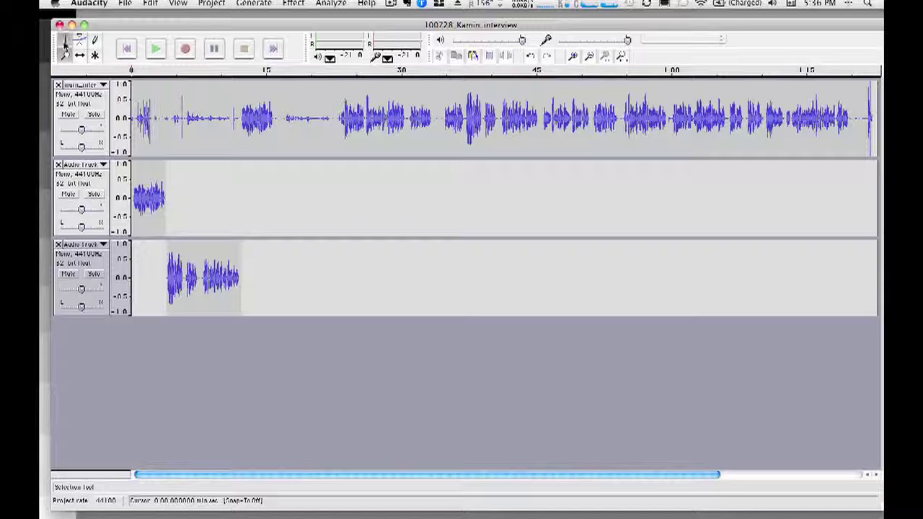
left_click(621, 120)
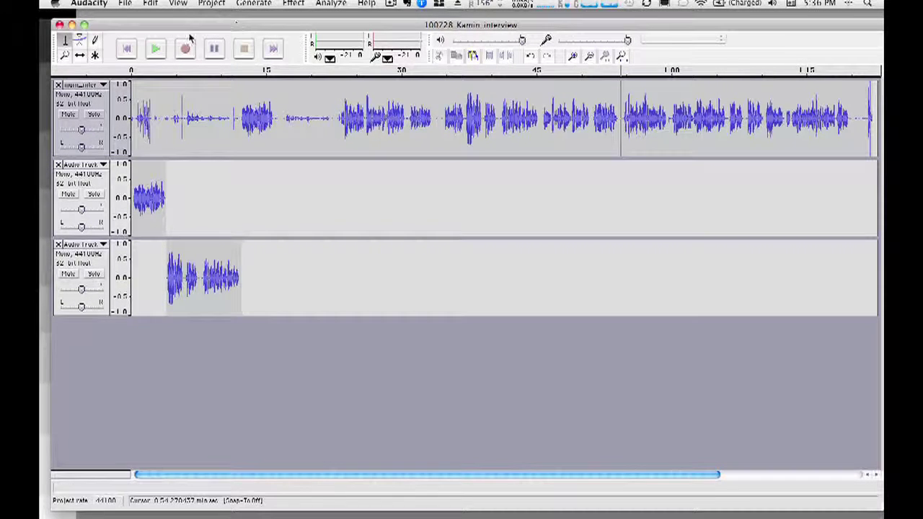
left_click(157, 49)
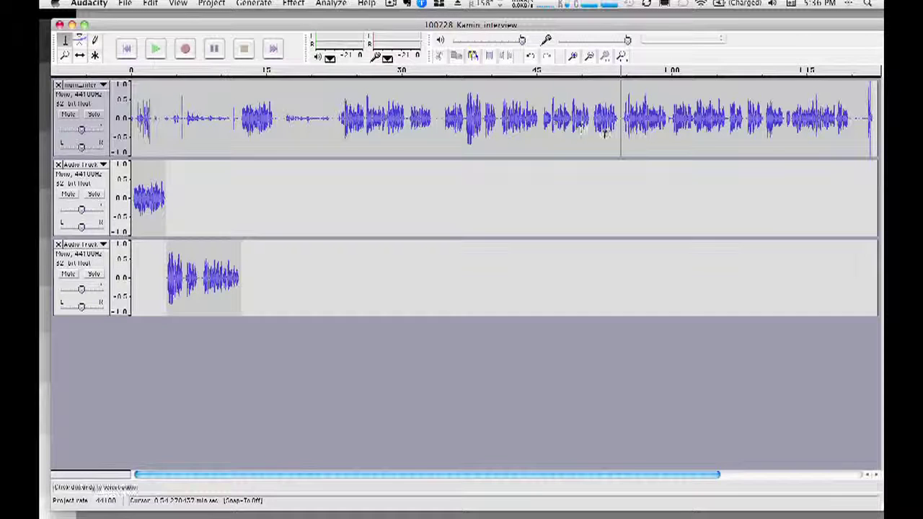
- Copy the interview passage from about 1:13 to 1:20 and paste it into a new mono audio track
left_click_drag(788, 119, 851, 119)
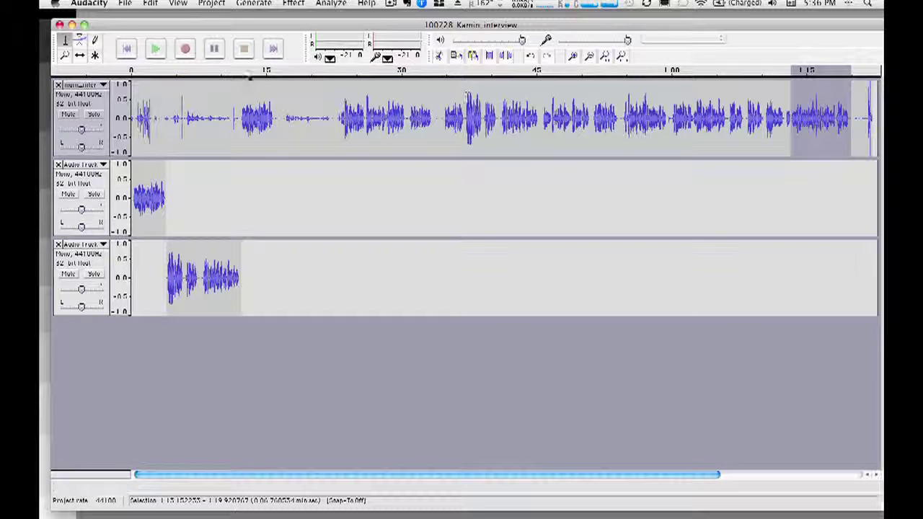
left_click(164, 55)
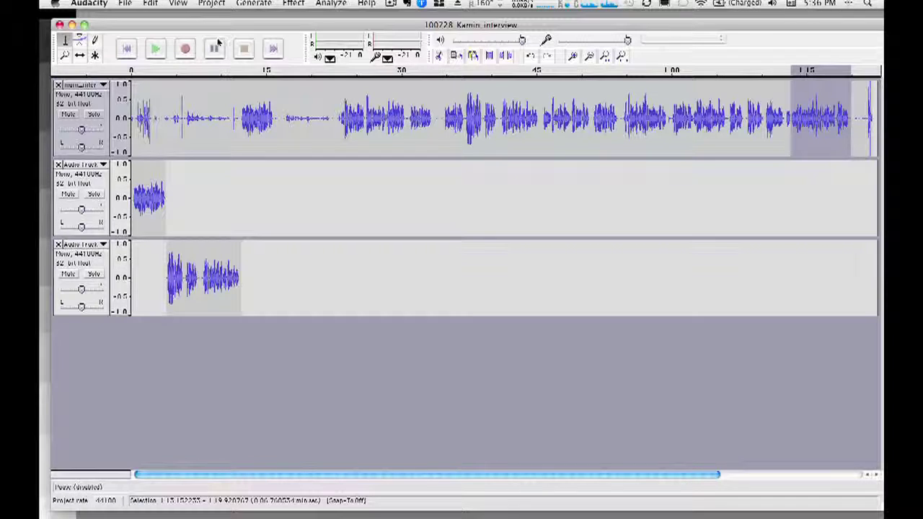
left_click(150, 4)
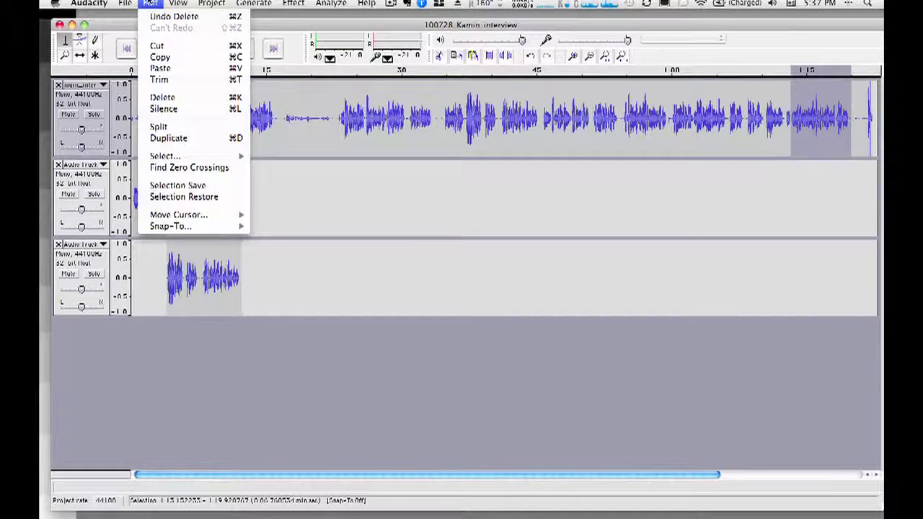
left_click(160, 61)
left_click(212, 3)
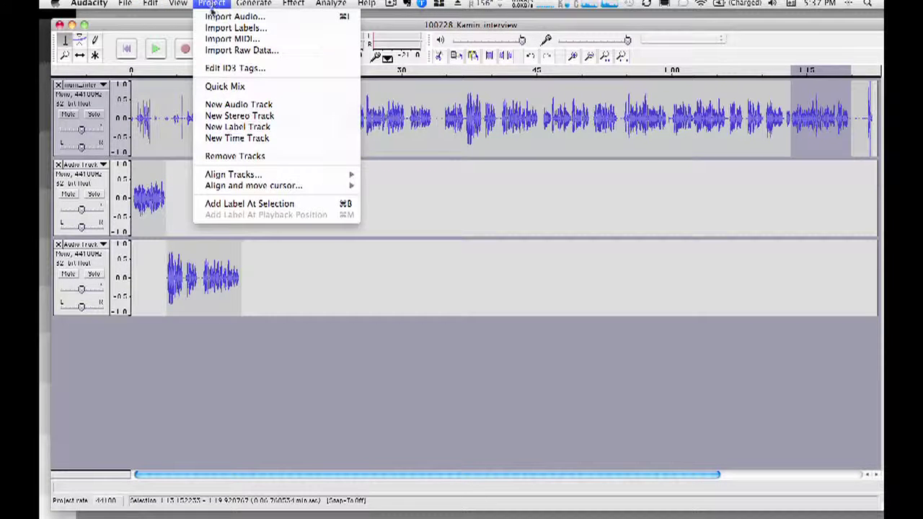
left_click(221, 105)
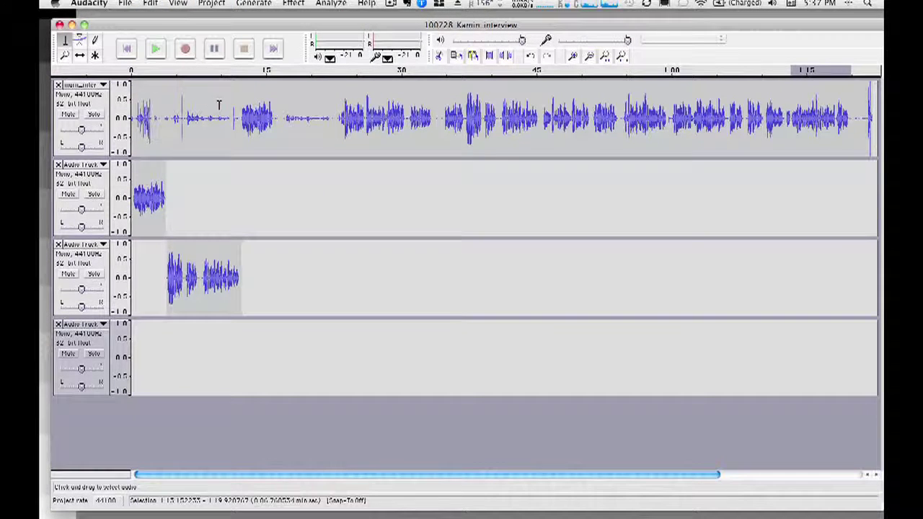
key("super+v")
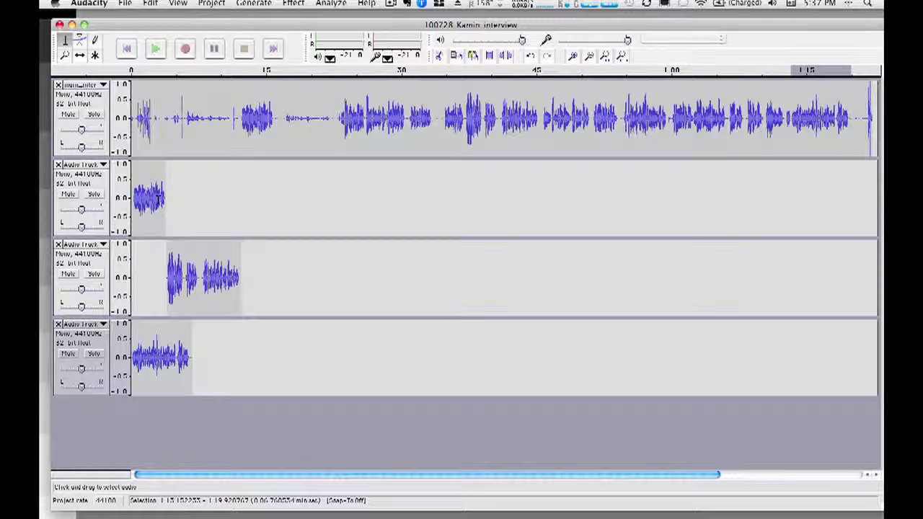
- Time-shift the second and third tracks' excerpts to about 7 and 11 seconds so they follow the fourth track's excerpt in sequence
left_click(80, 54)
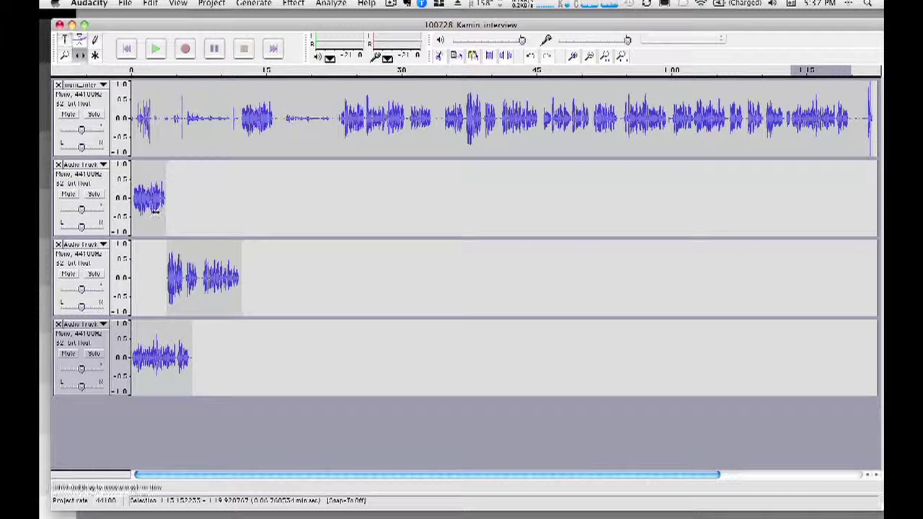
left_click_drag(156, 214, 227, 213)
left_click_drag(208, 275, 269, 275)
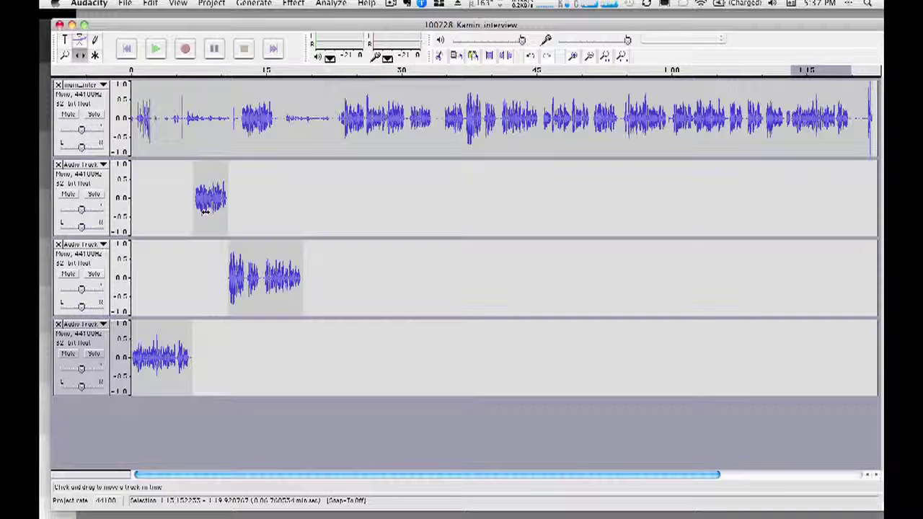
- Move the bottom track up two places so it sits directly below the interview track
left_click(103, 326)
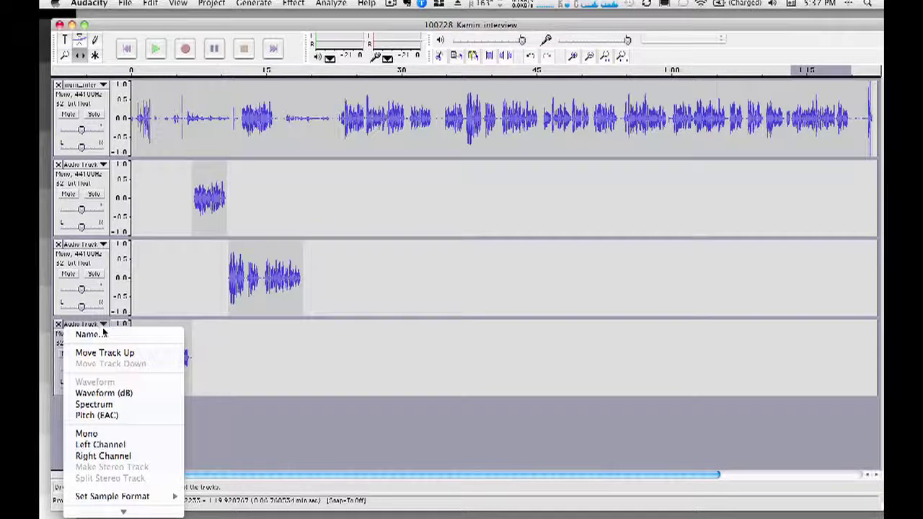
left_click(104, 353)
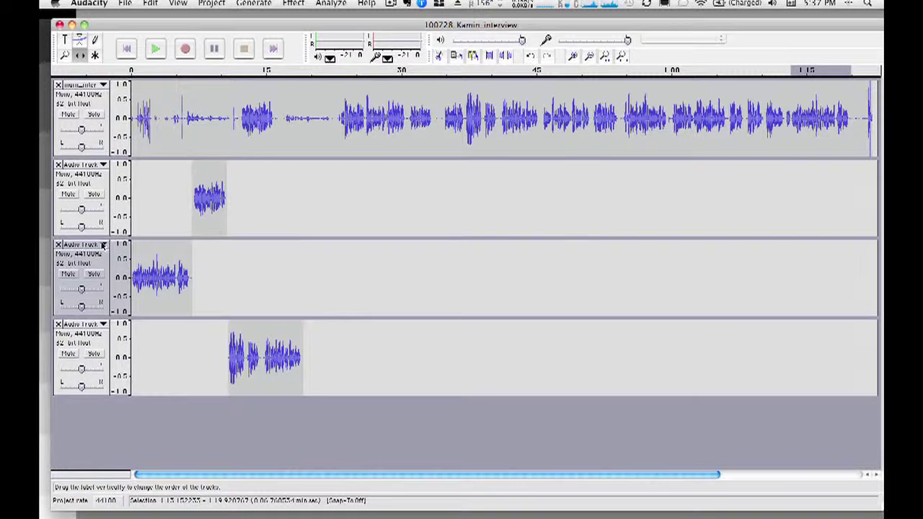
left_click(103, 246)
left_click(105, 272)
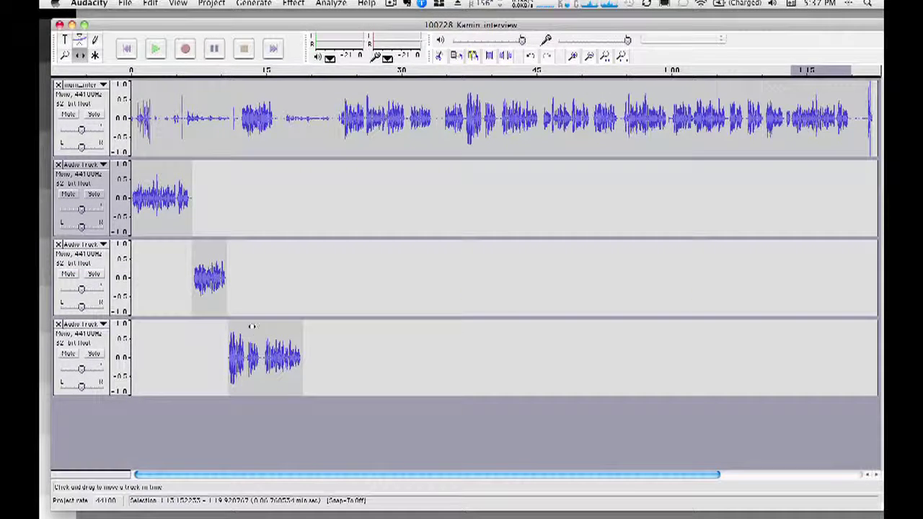
- Mute the interview track and play the three excerpts in sequence from the start of the project
left_click(68, 114)
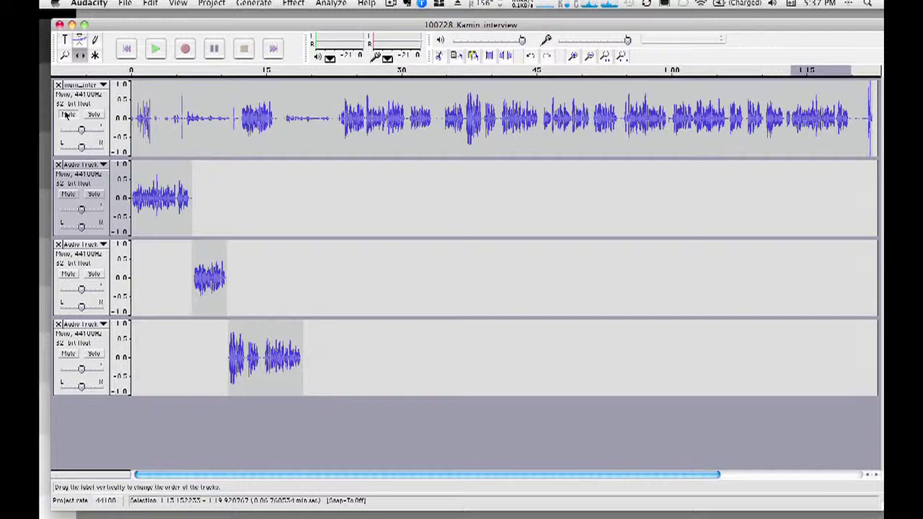
left_click(126, 48)
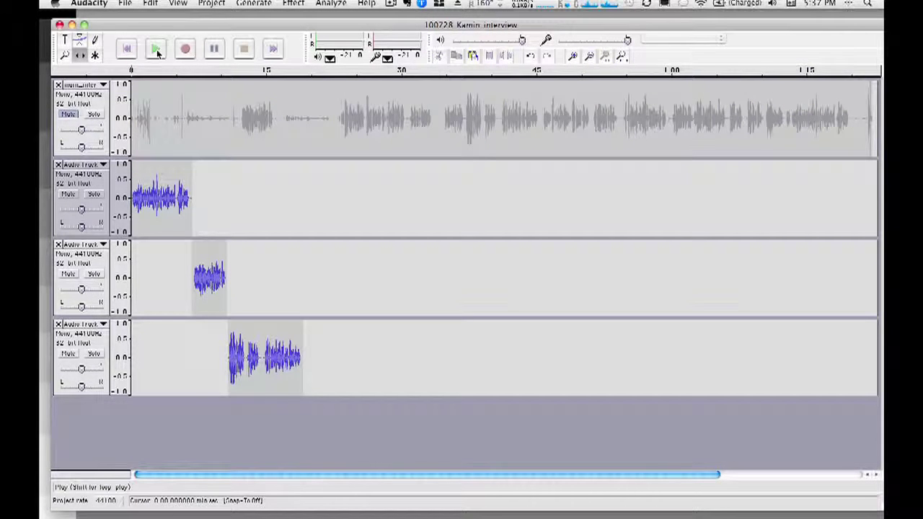
left_click(158, 51)
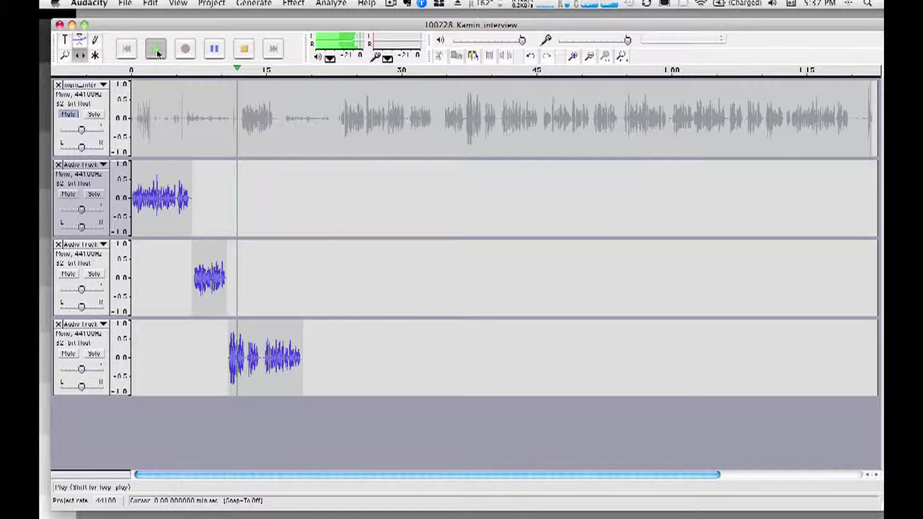
left_click(243, 49)
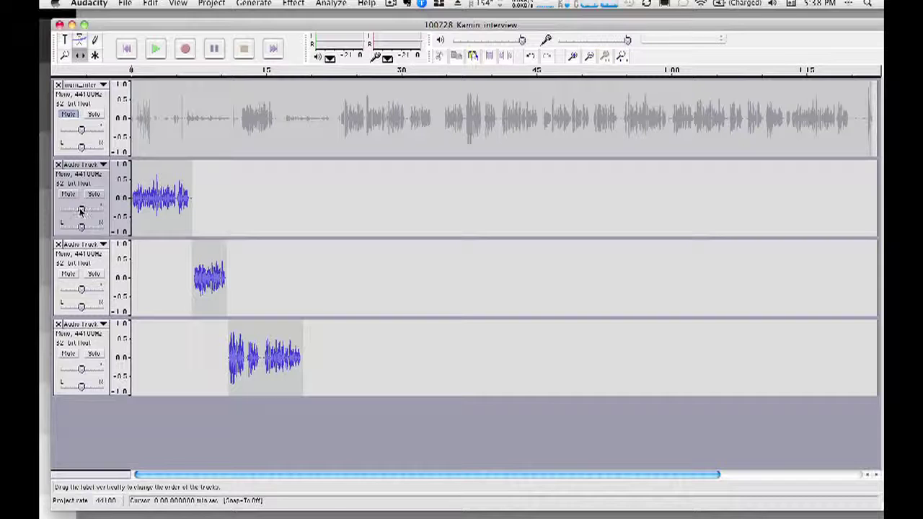
mouse_move(82, 209)
- Save the project, and remove the muted interview track so only the three excerpt tracks remain
left_click(124, 4)
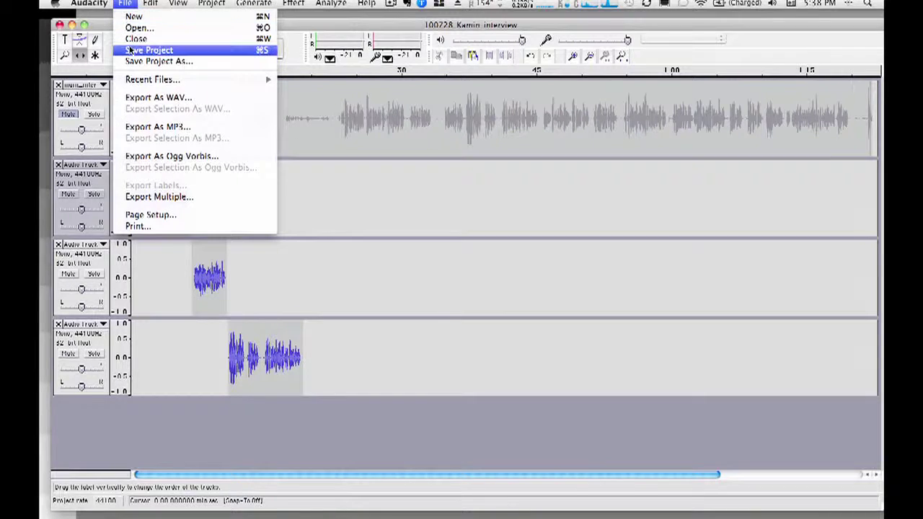
left_click(129, 50)
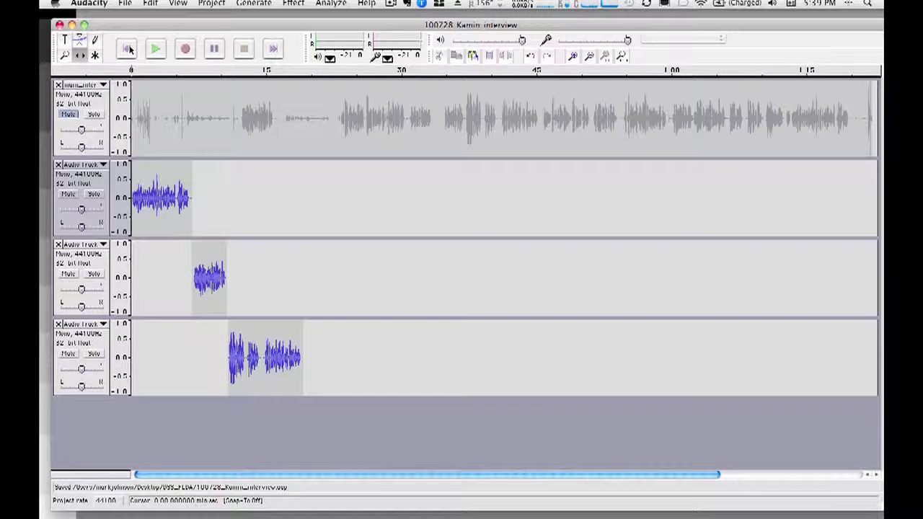
left_click(211, 4)
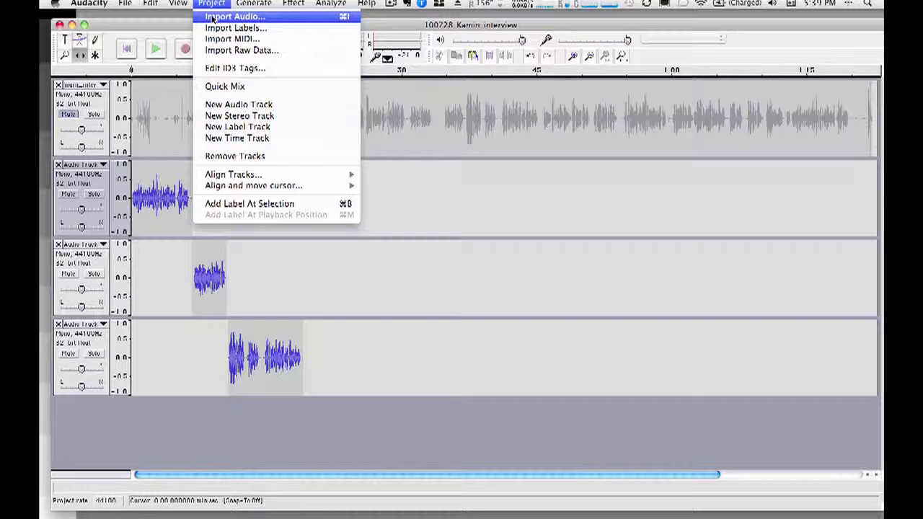
left_click(211, 3)
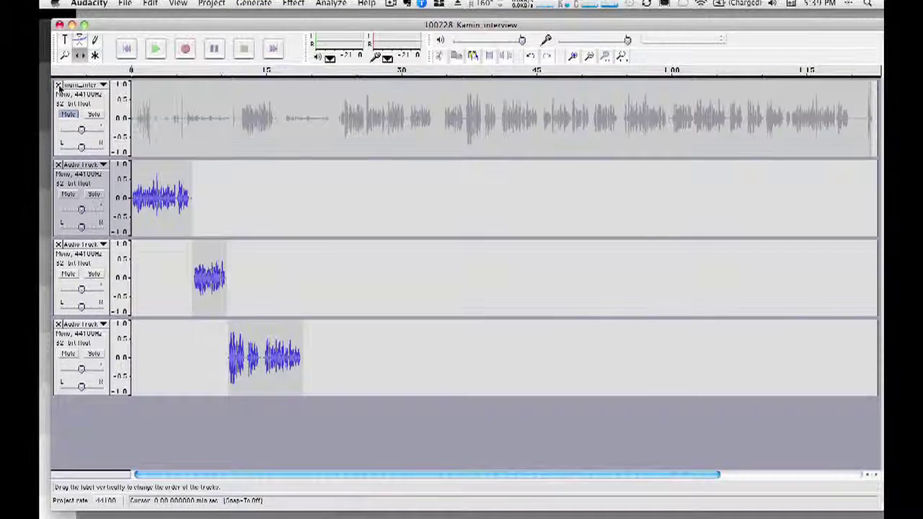
left_click(58, 85)
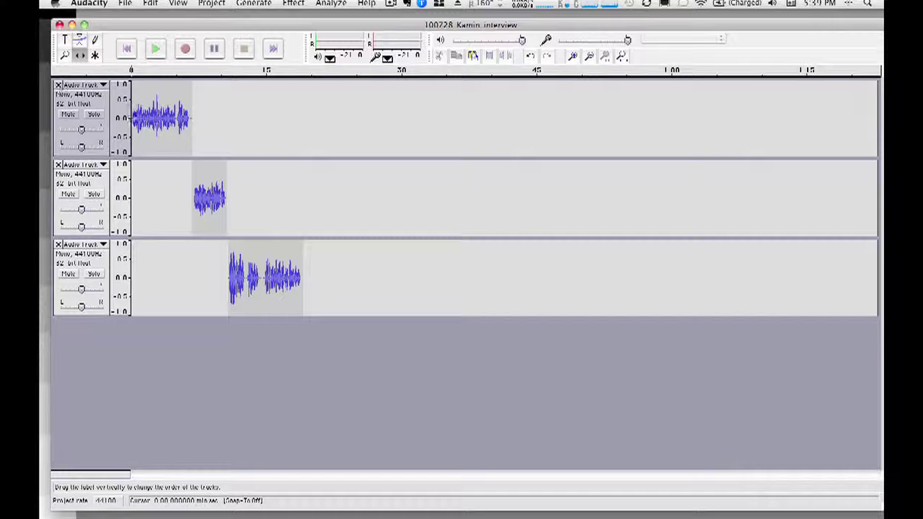
- Export the three excerpts as an MP3 file to the Desktop under the project's name, leaving the ID3v2 text tags blank
left_click(127, 3)
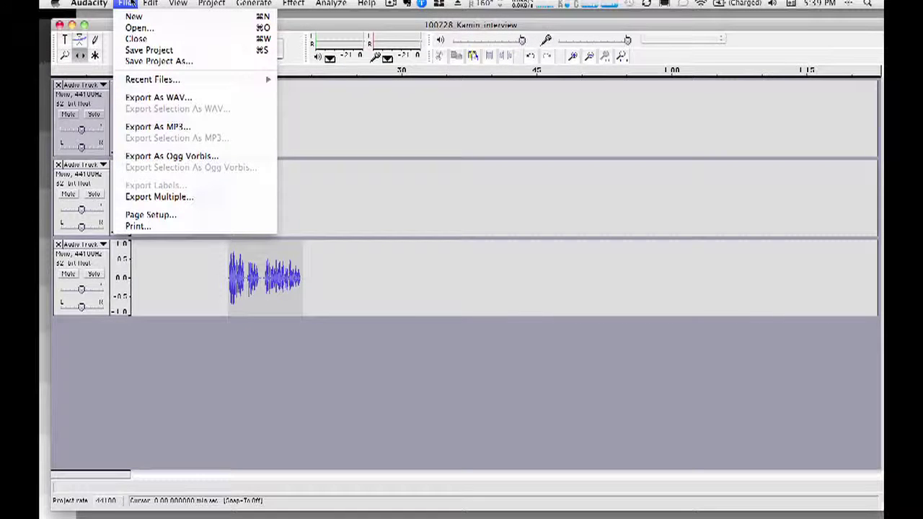
left_click(167, 128)
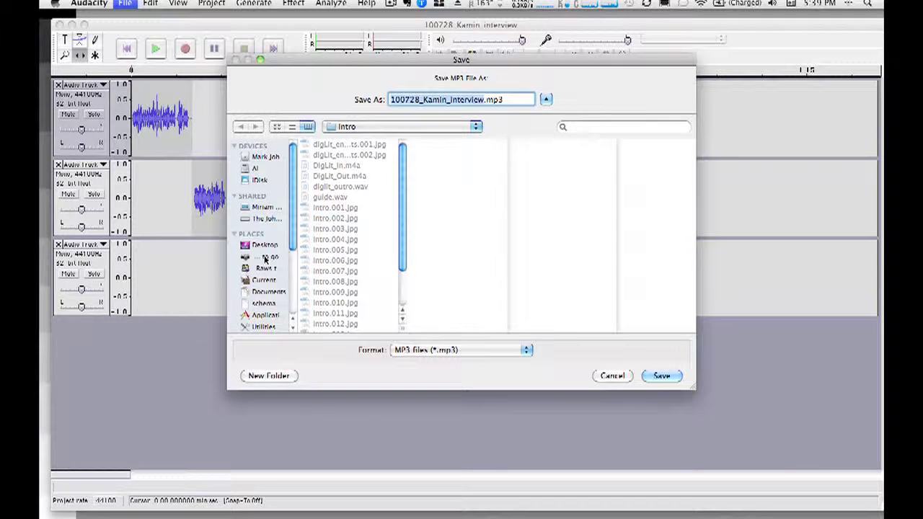
left_click(265, 246)
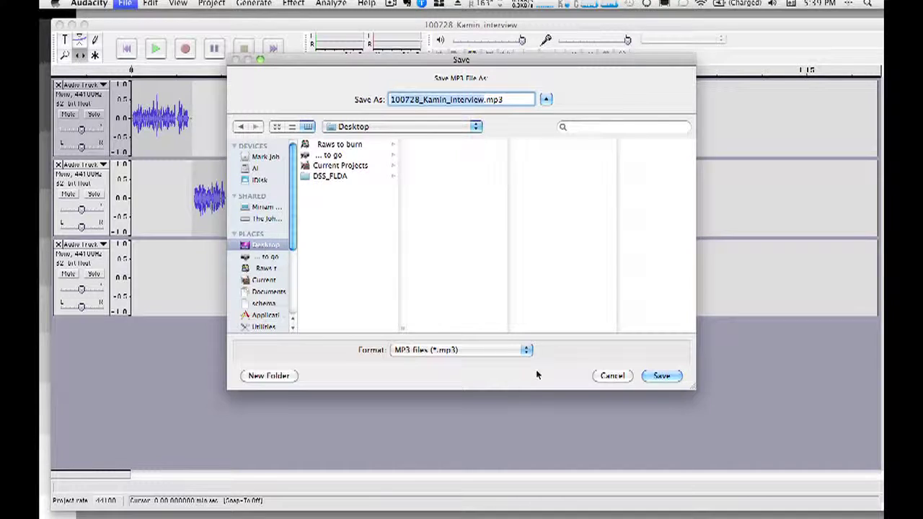
left_click(475, 352)
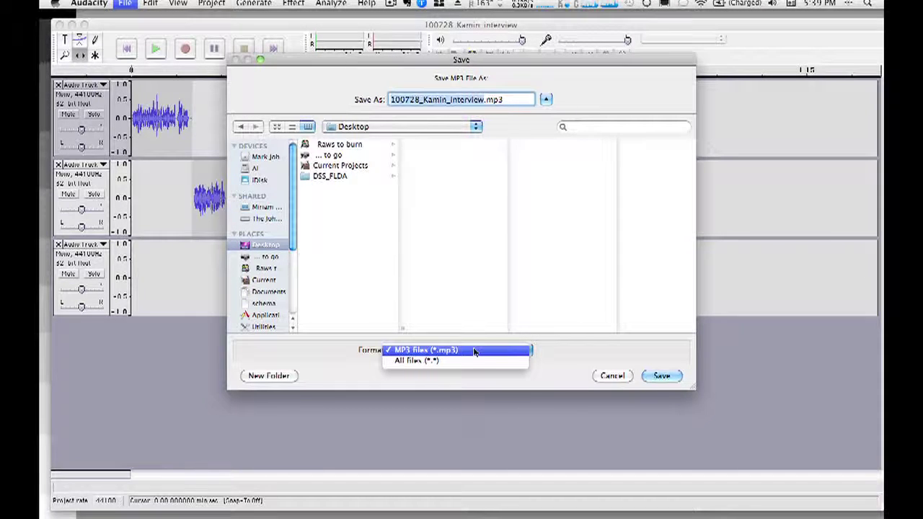
left_click(474, 351)
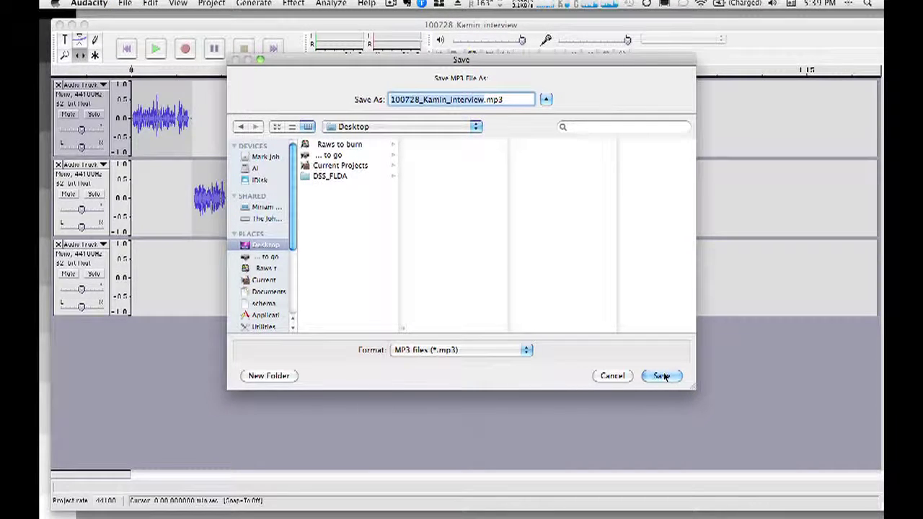
left_click(662, 376)
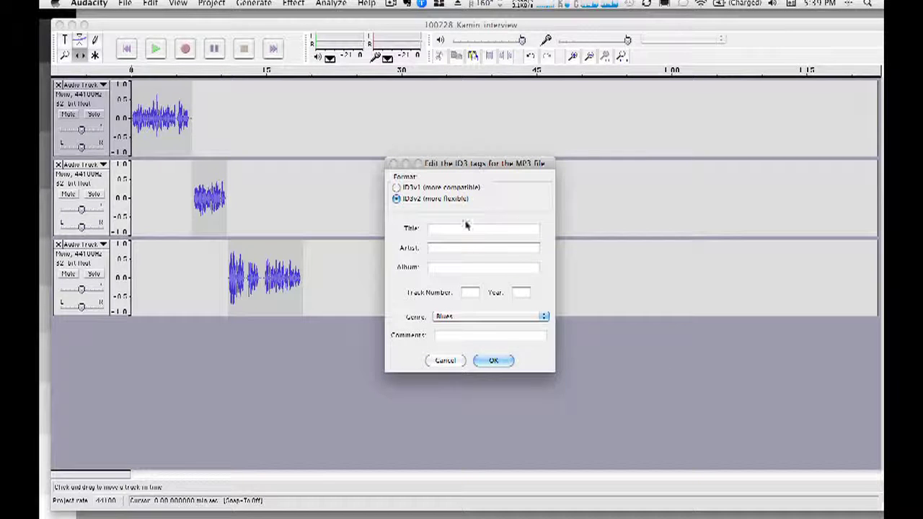
left_click(497, 365)
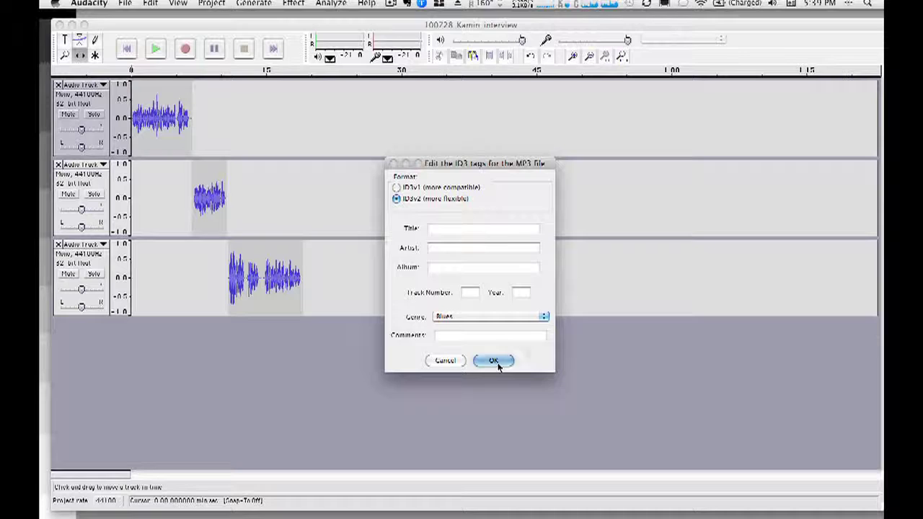
left_click(496, 365)
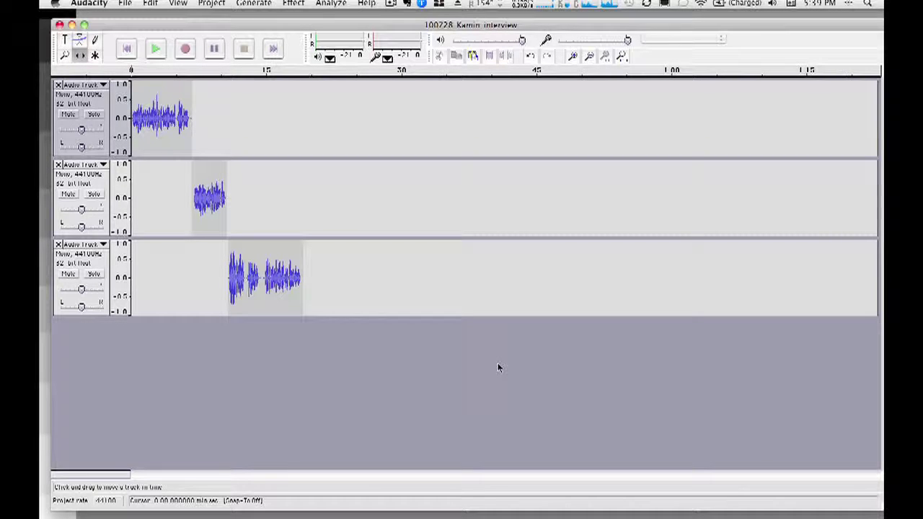
- Quit the audio editor without saving the changes and select the exported MP3 file on the desktop
left_click(96, 4)
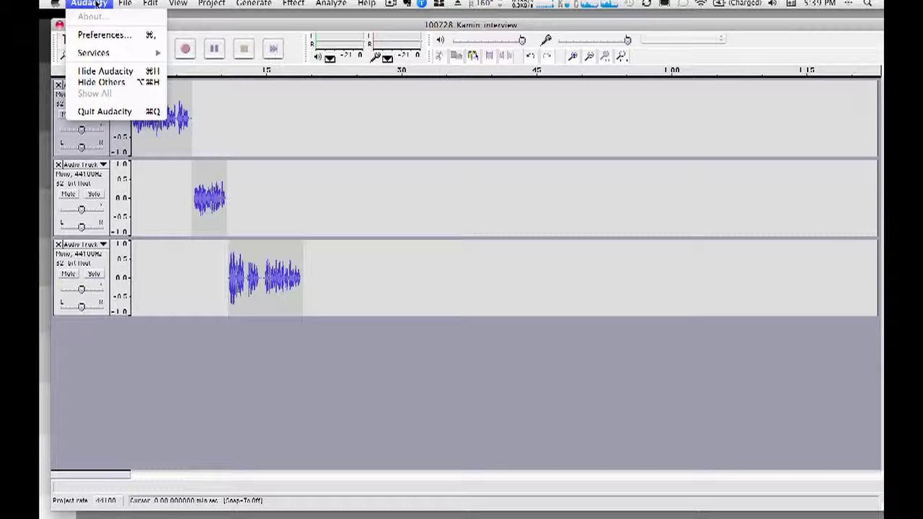
left_click(95, 111)
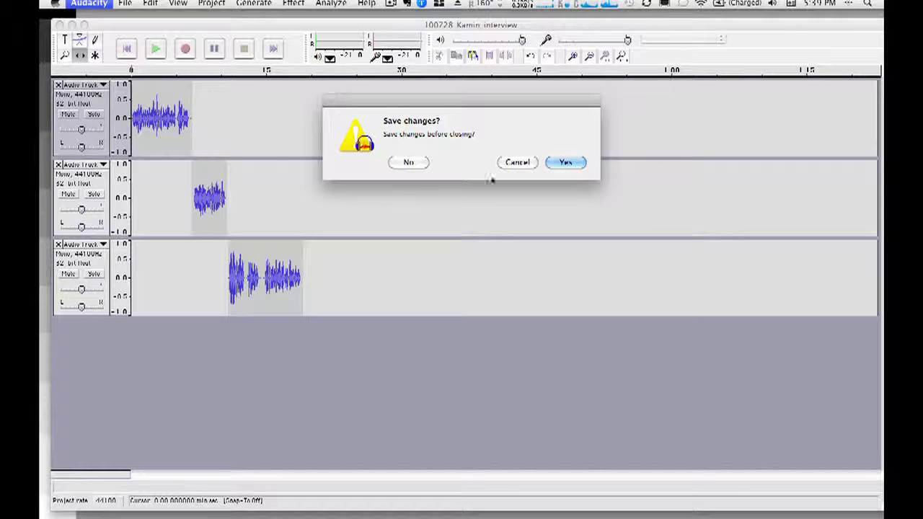
left_click(408, 162)
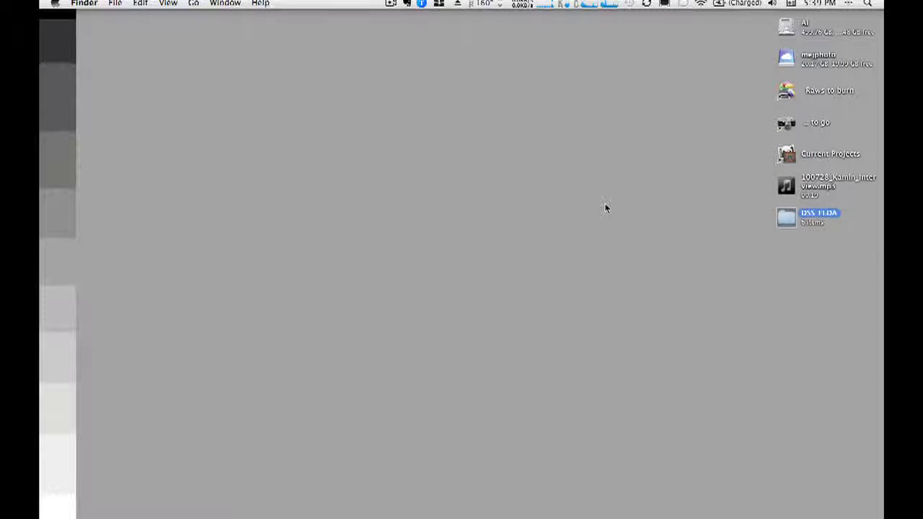
left_click(785, 187)
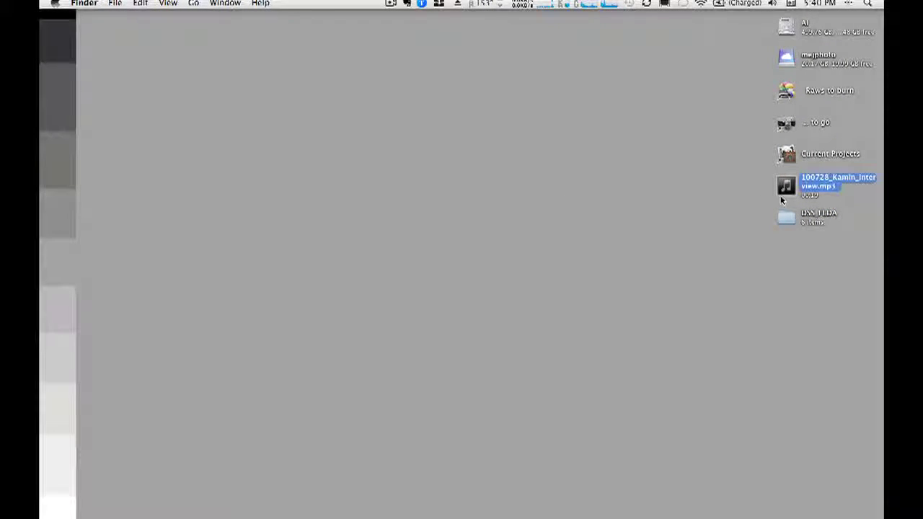